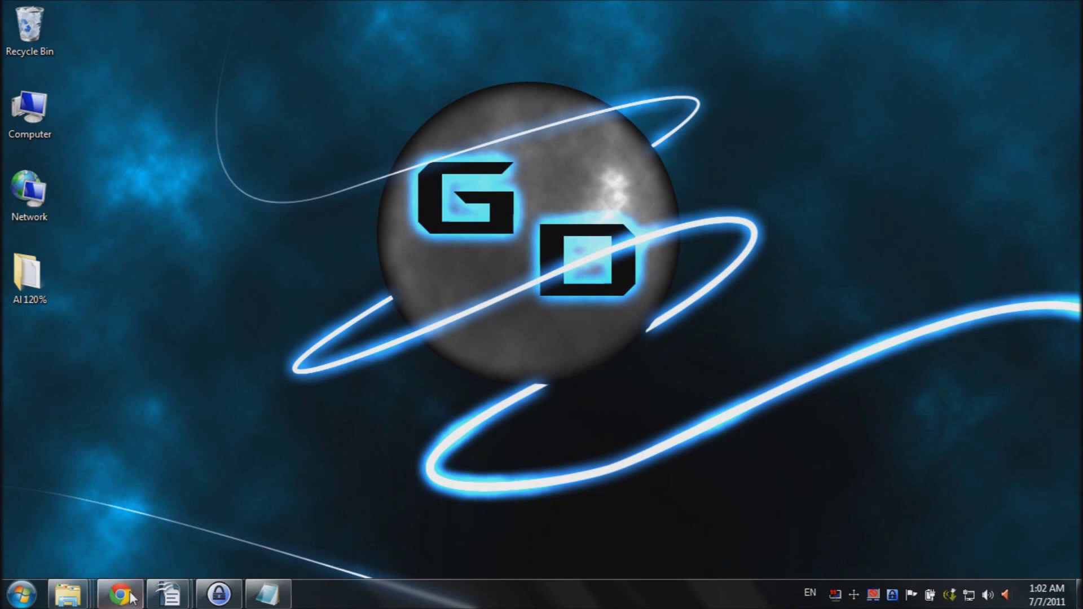
Step: Go to cnet.com in Chrome and search for keepass
mouse_move(127, 599)
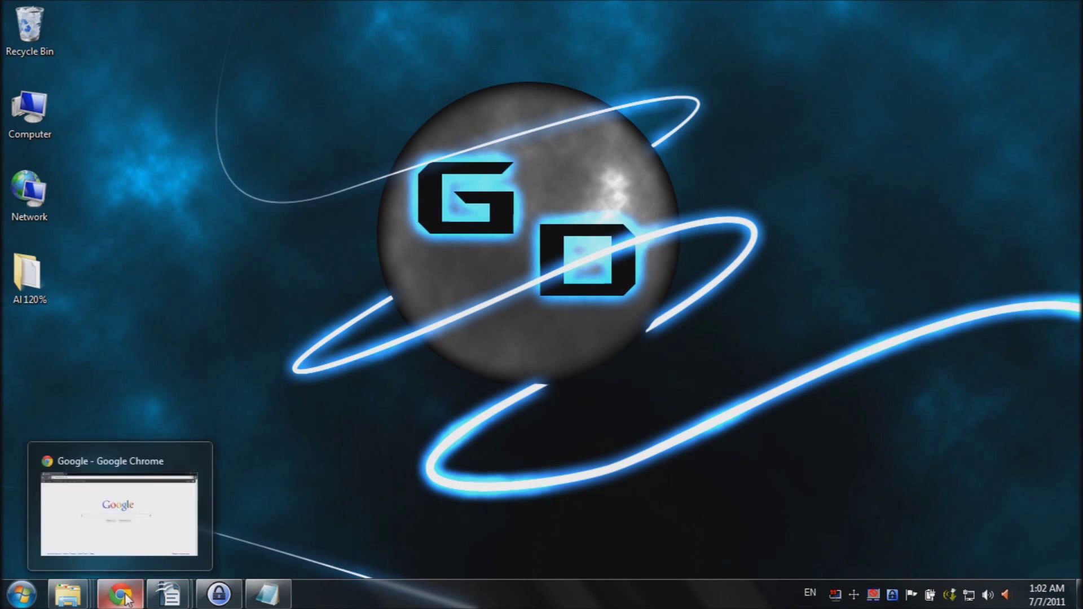
click(125, 597)
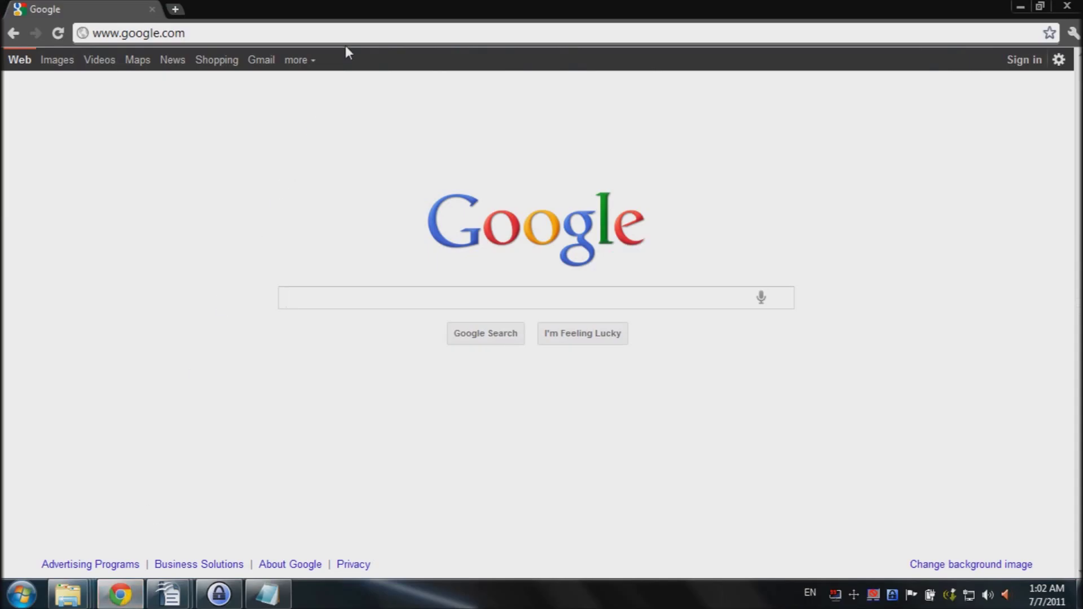
click(348, 33)
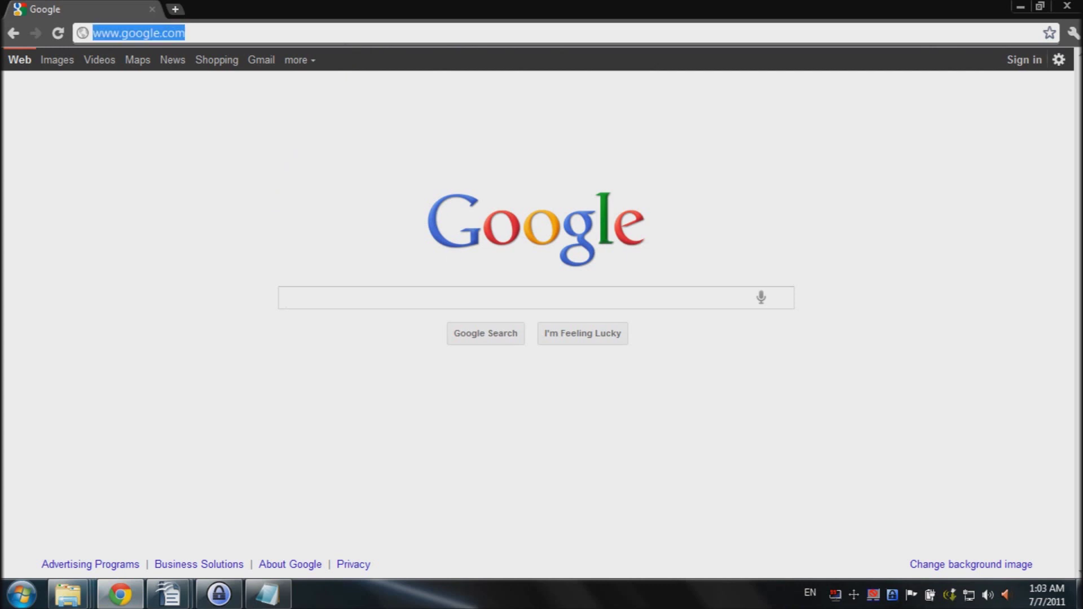
text(cnet.com)
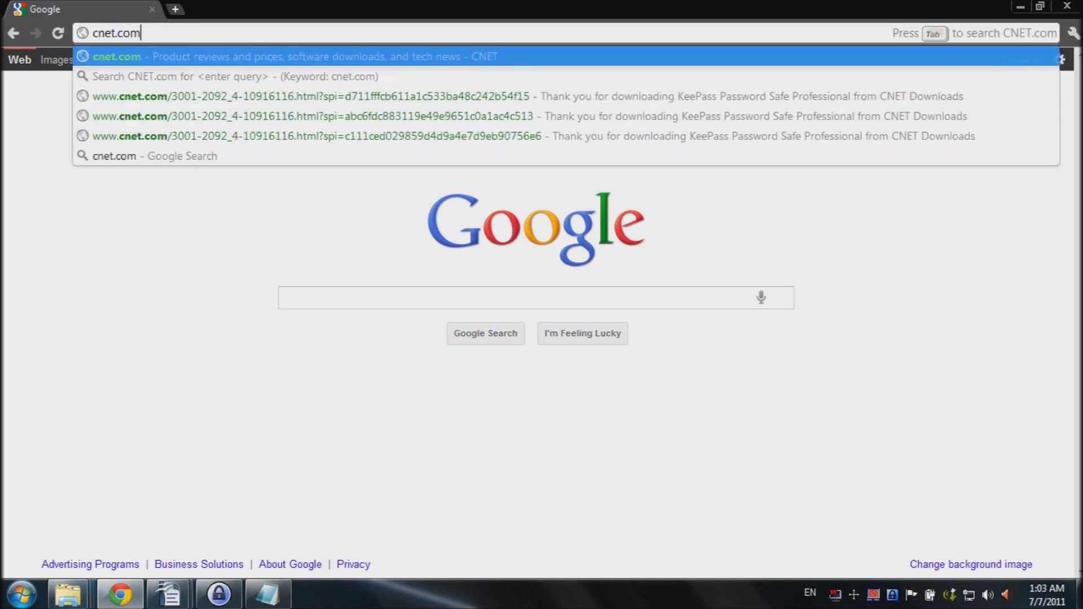
key(Return)
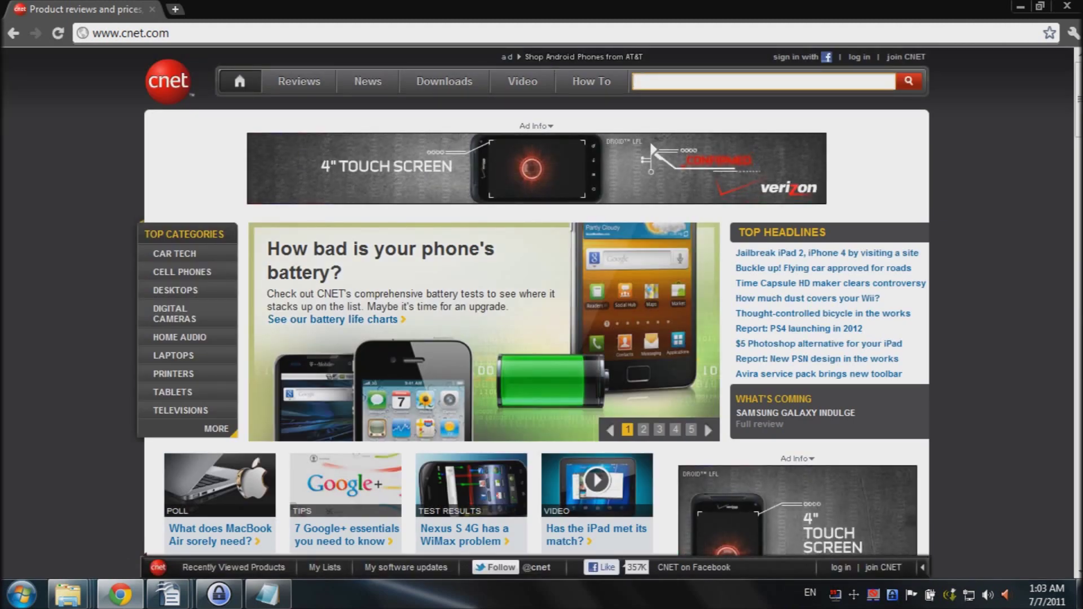
text(keee)
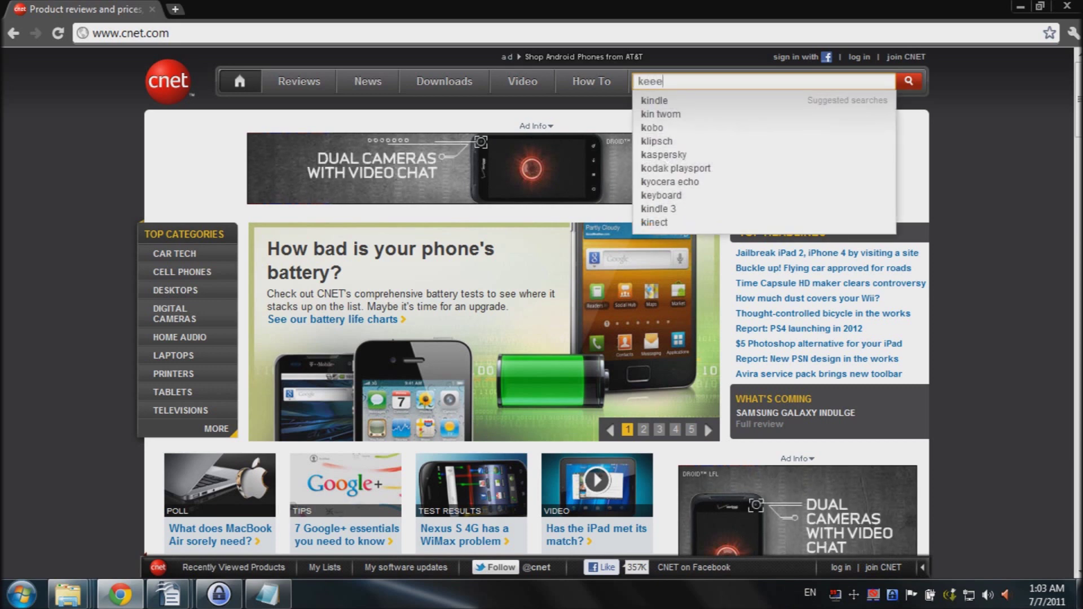
key(BackSpace)
text(pass)
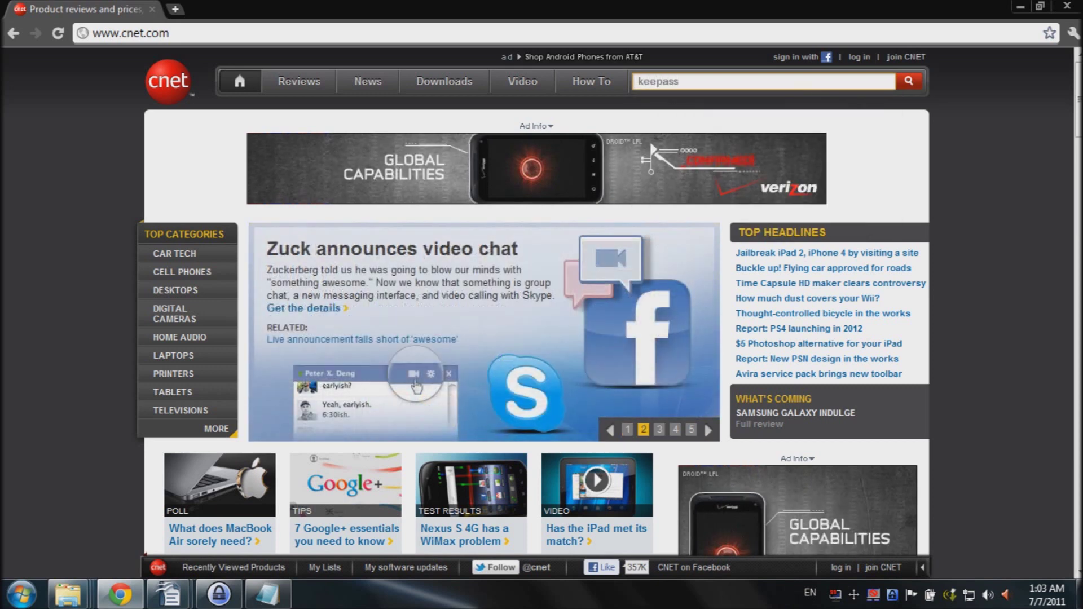
key(Return)
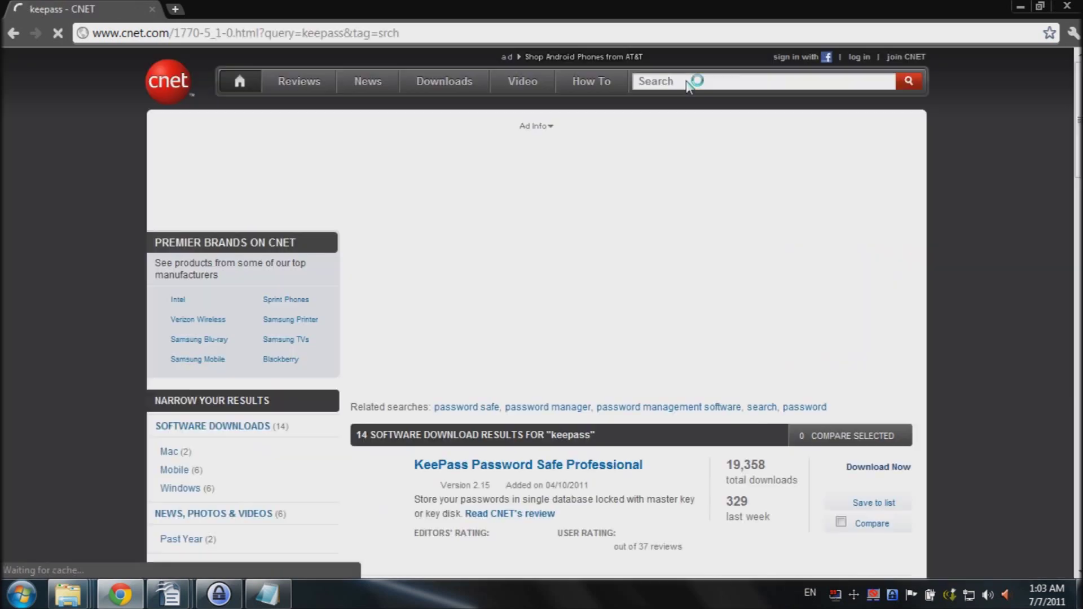
Step: Download KeePass Password Safe Professional and save KeePass-2.15-Setup.exe
scroll(648, 268, down, 4)
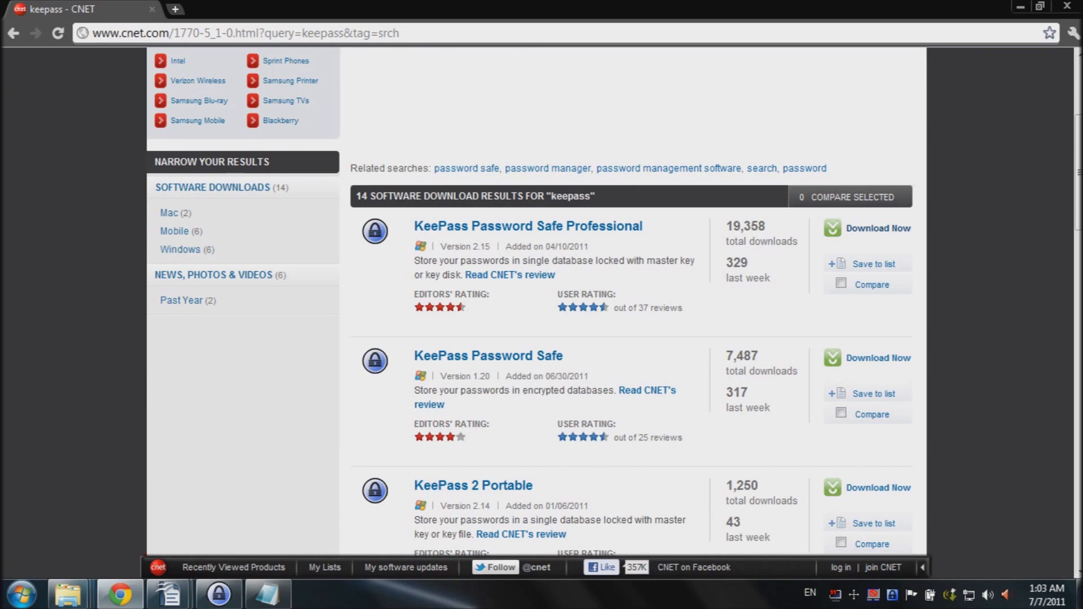
click(877, 228)
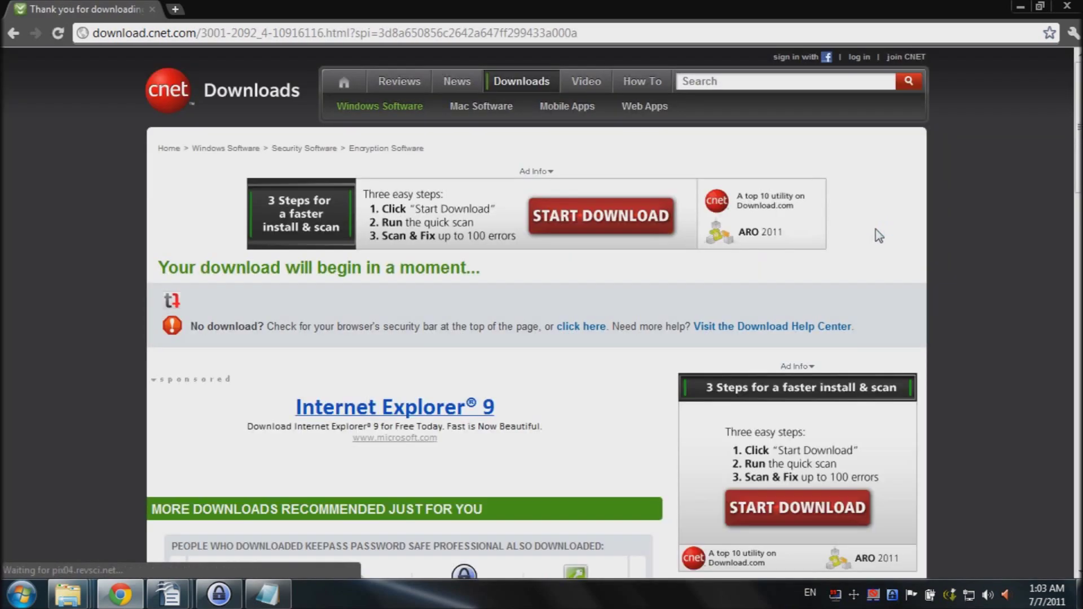
scroll(104, 289, down, 3)
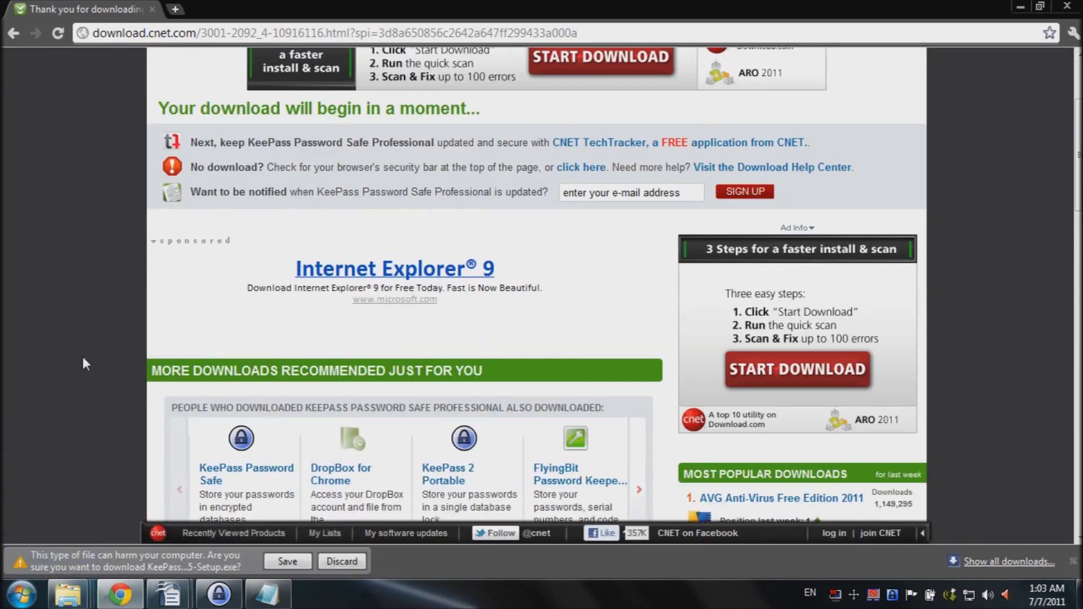
click(287, 561)
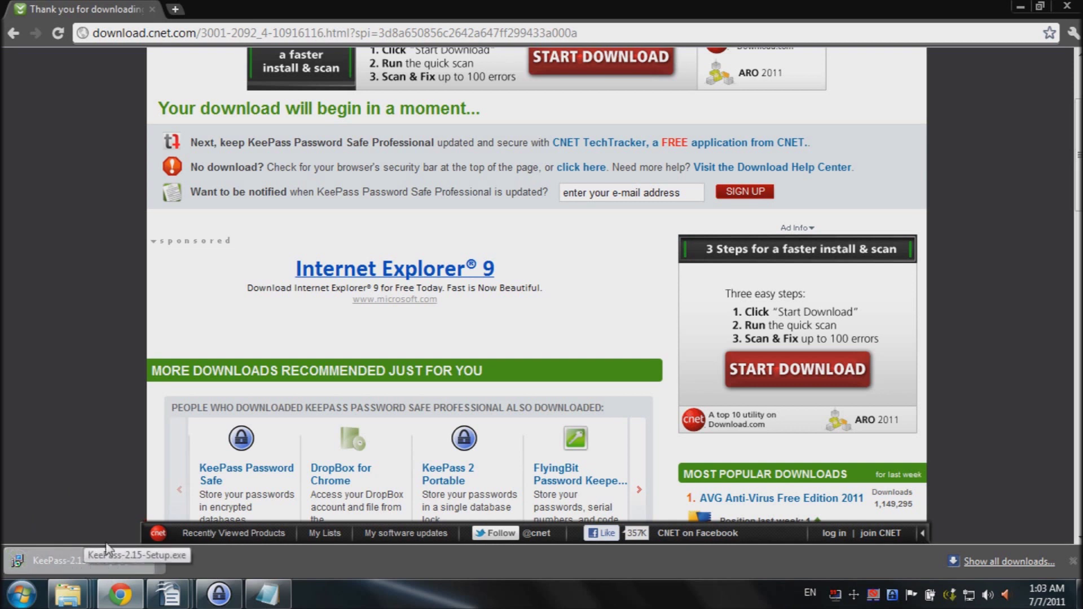
Step: In KeePass, create a new database and save it to the Desktop as example.kdbx
click(1020, 7)
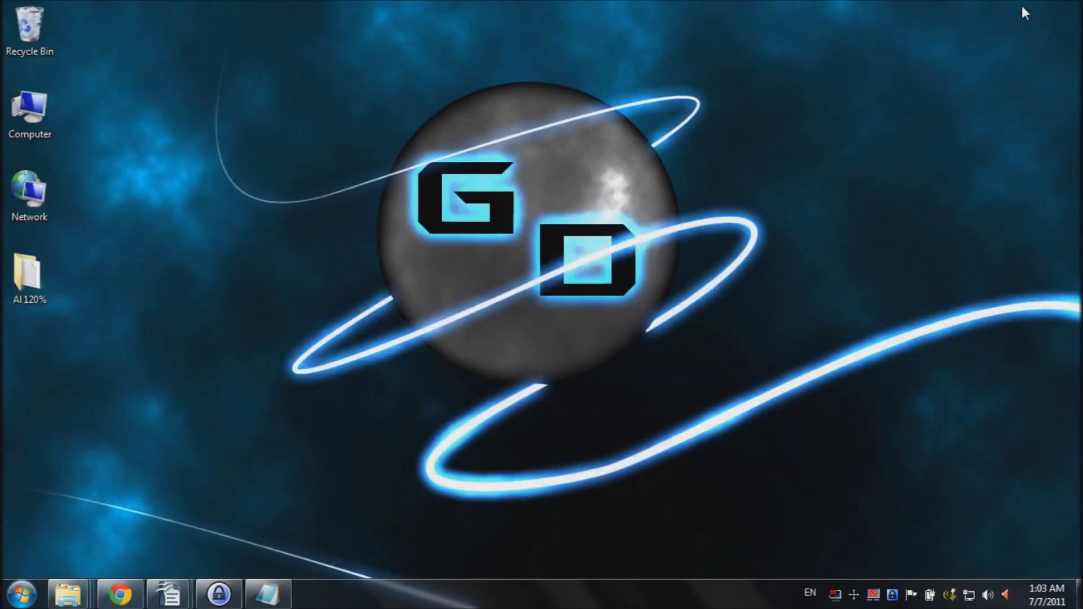
click(220, 593)
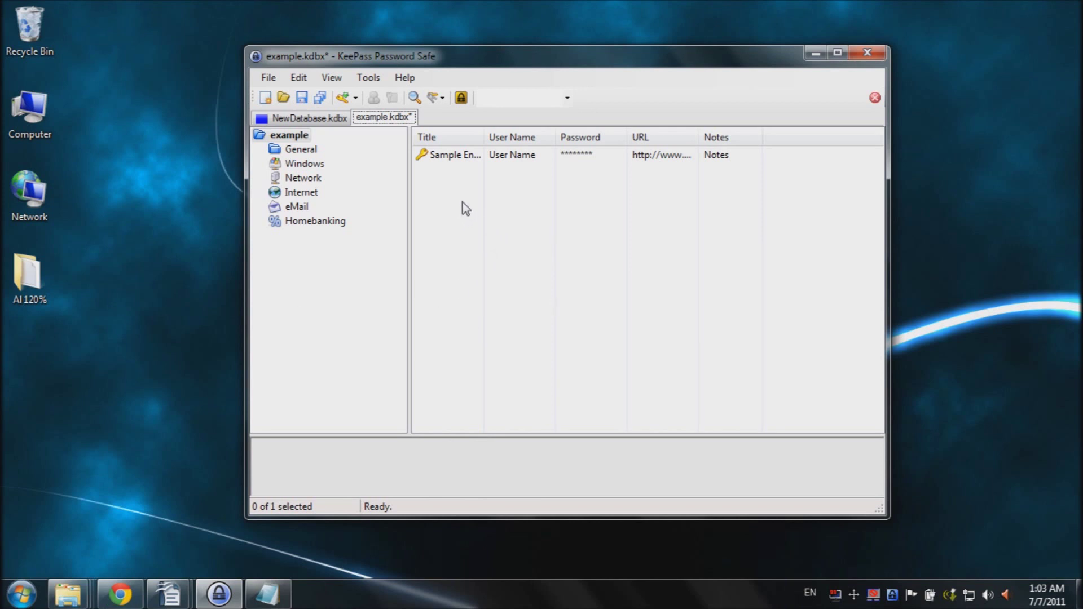
click(264, 98)
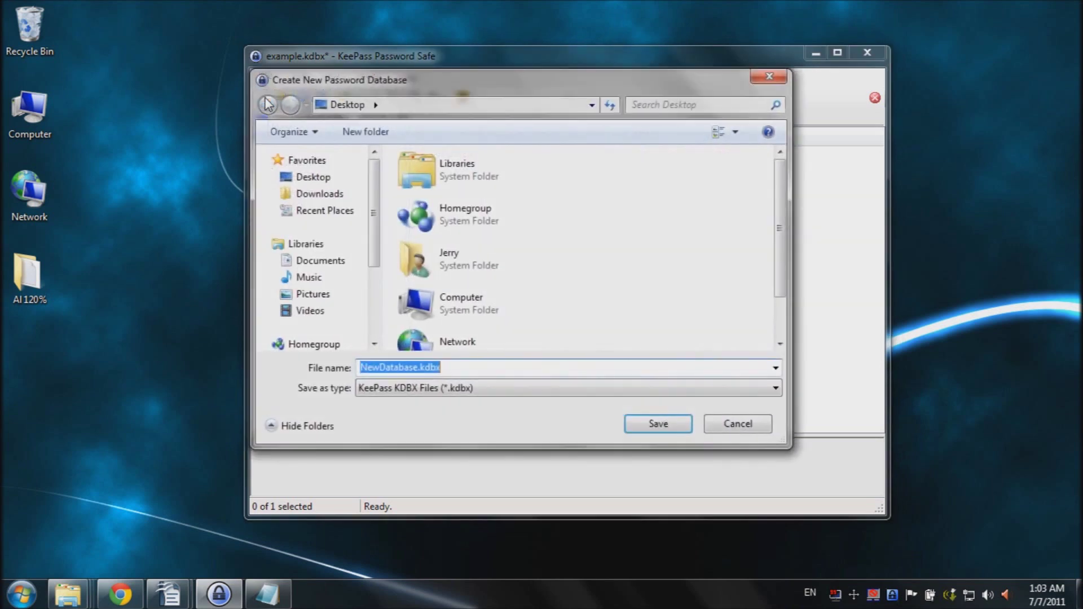
drag(514, 90, 535, 91)
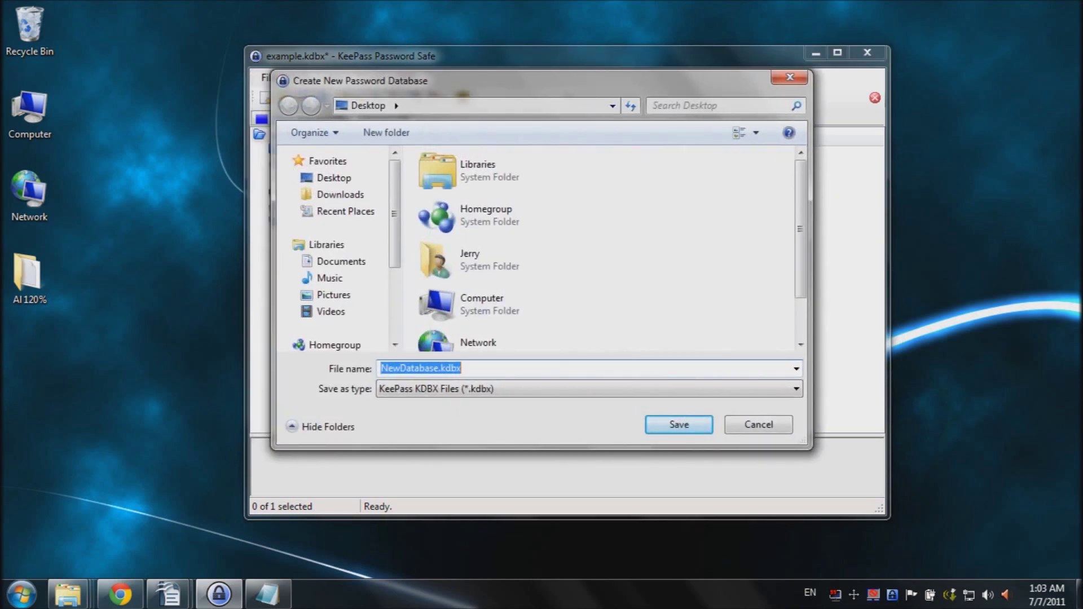
click(439, 368)
drag(439, 367, 378, 373)
key(BackSpace)
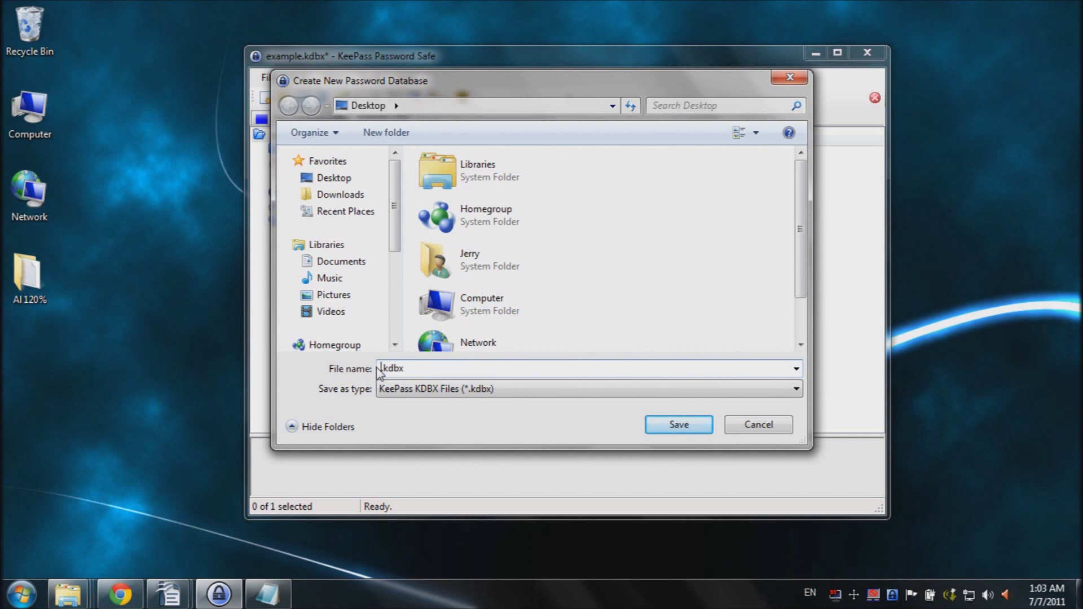
text(example)
click(670, 421)
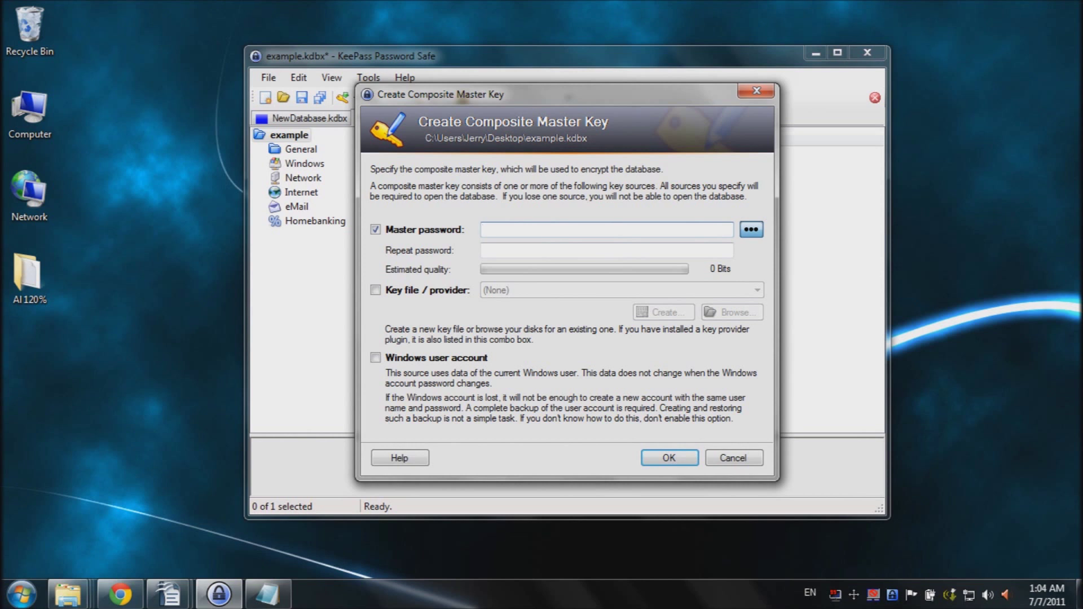
Step: Copy the example master password from the notes window
click(268, 594)
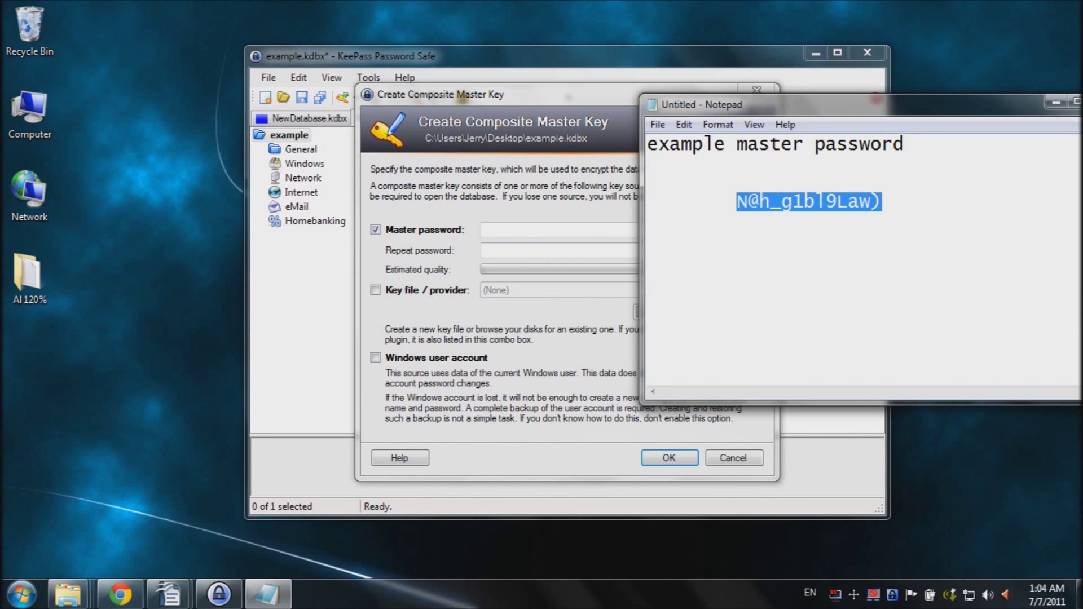
right_click(801, 201)
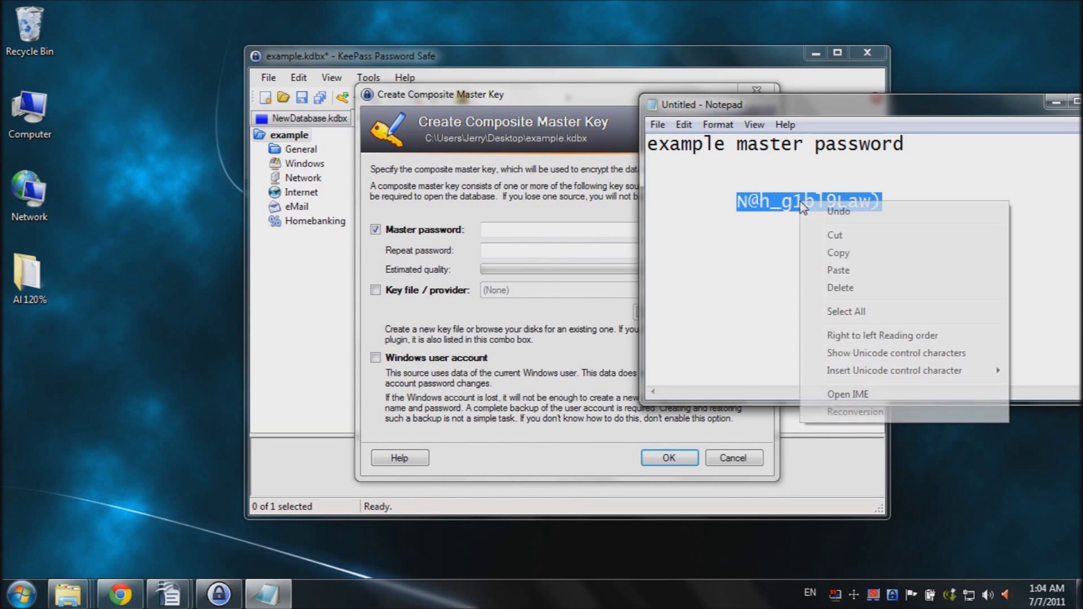
click(838, 252)
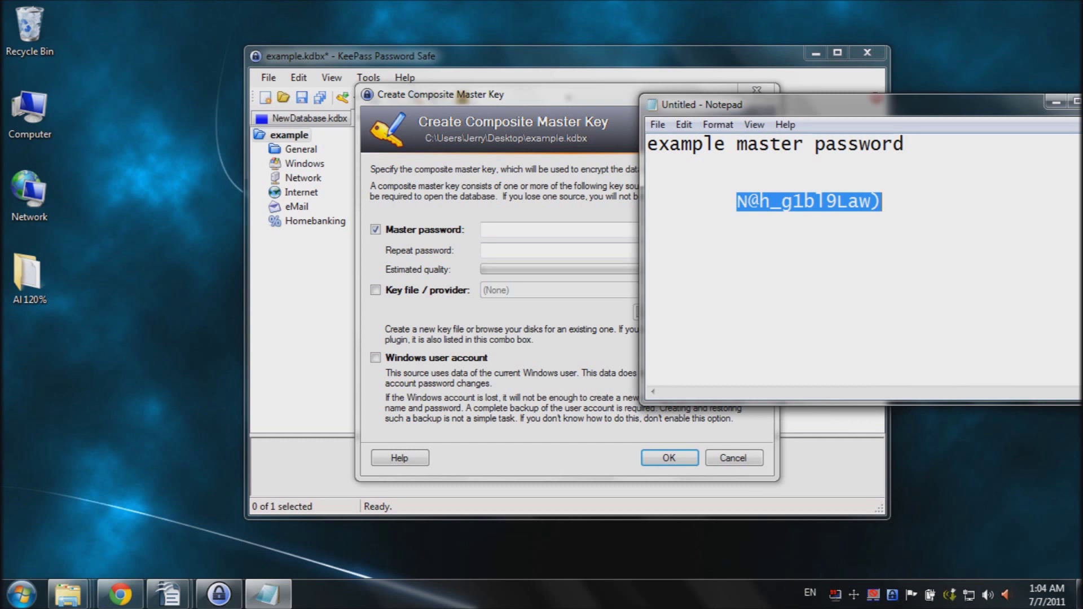
Step: Paste the master password into both password fields and accept the composite master key
click(522, 227)
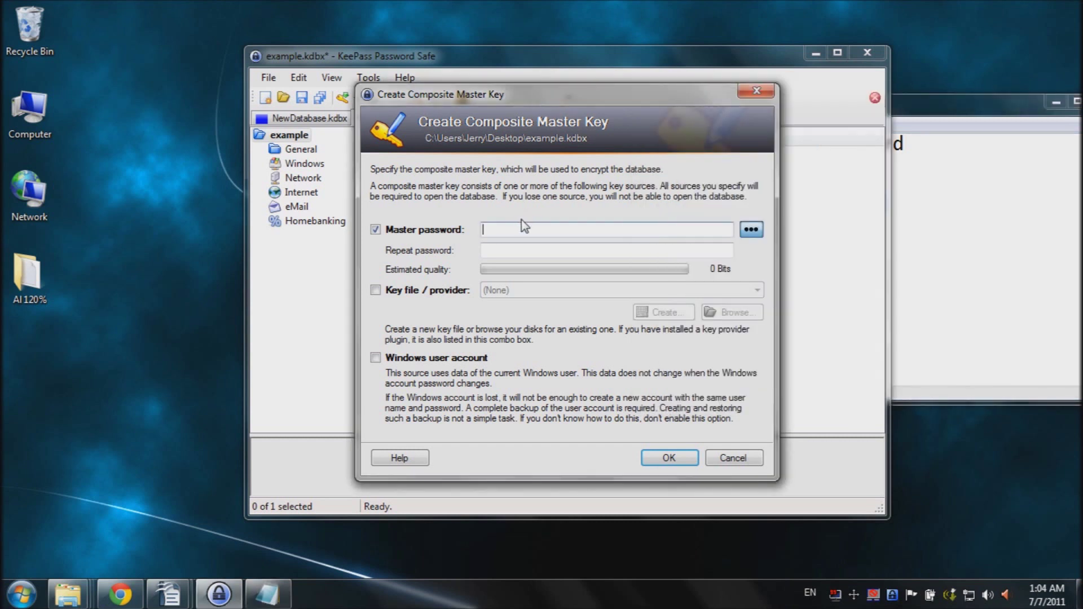
right_click(518, 229)
click(554, 298)
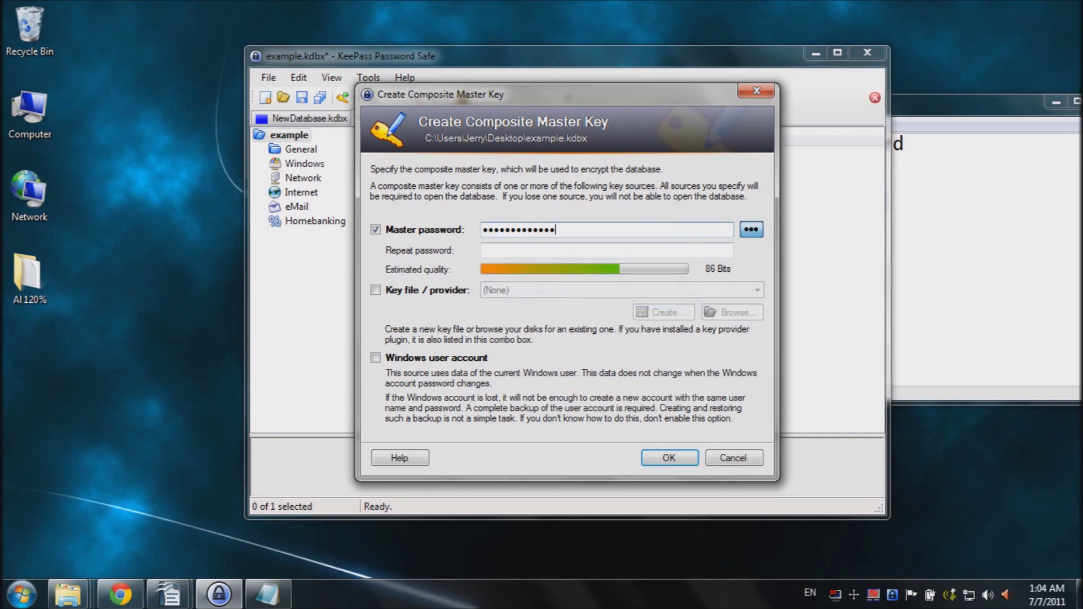
key(Tab)
key(ctrl+v)
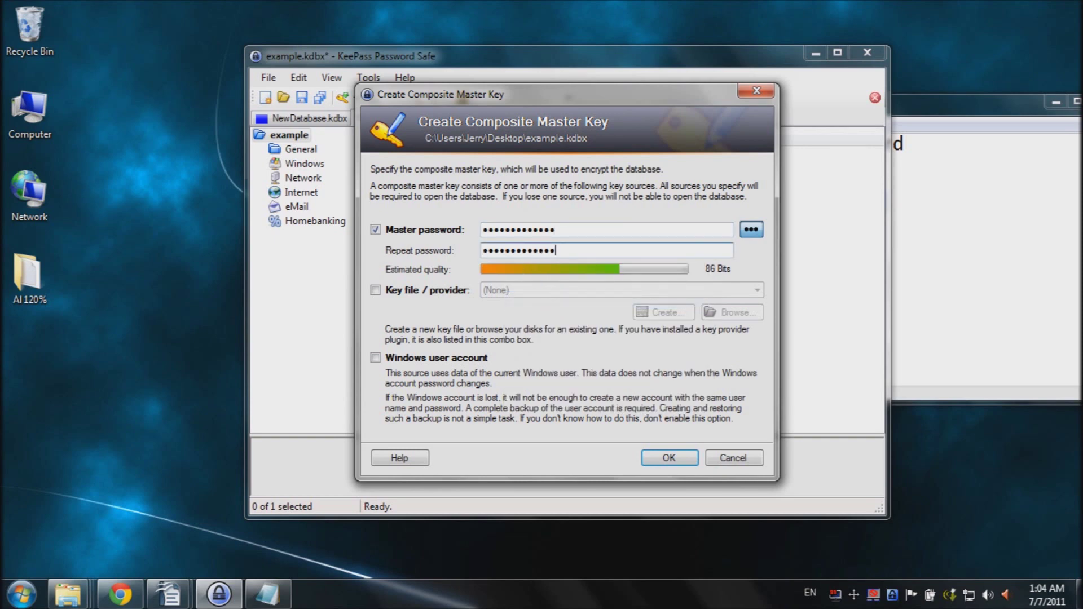
click(667, 458)
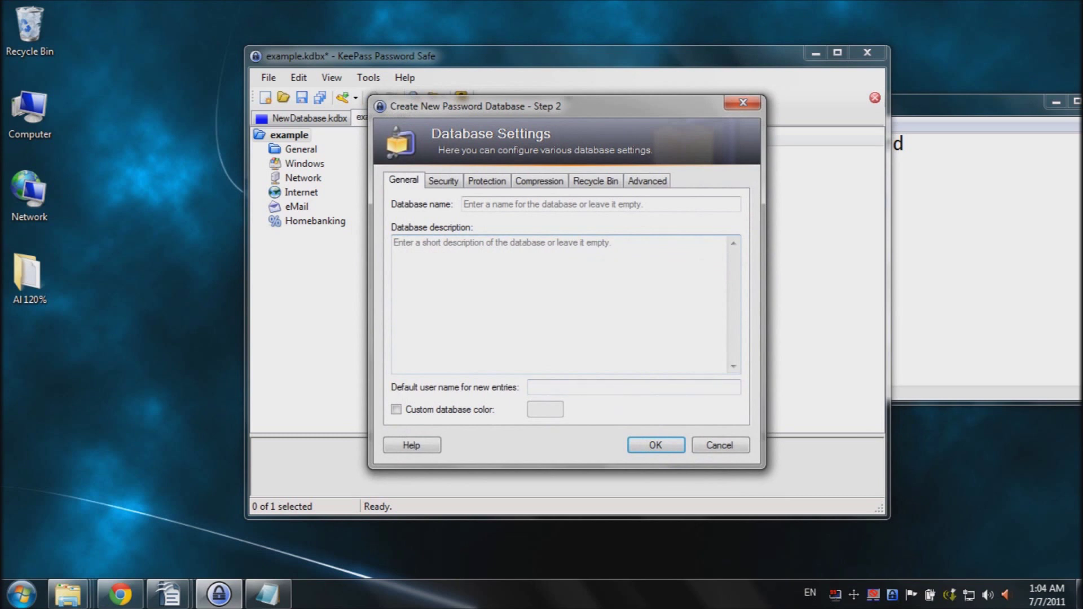
Step: Finish creating the database, browse the Windows, General and eMail groups, and add an eMail entry
click(656, 446)
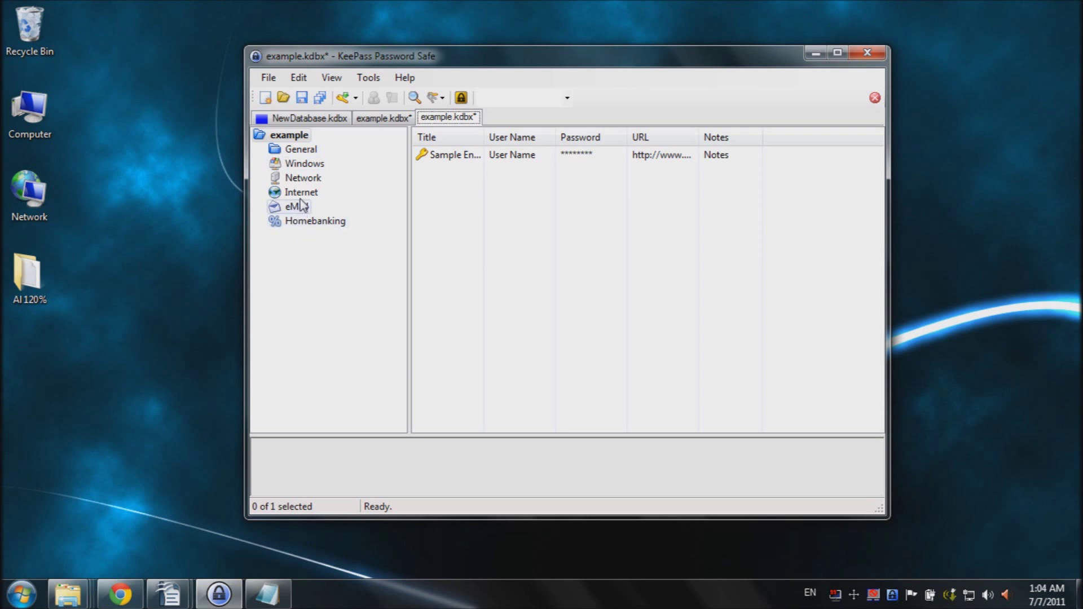
click(305, 163)
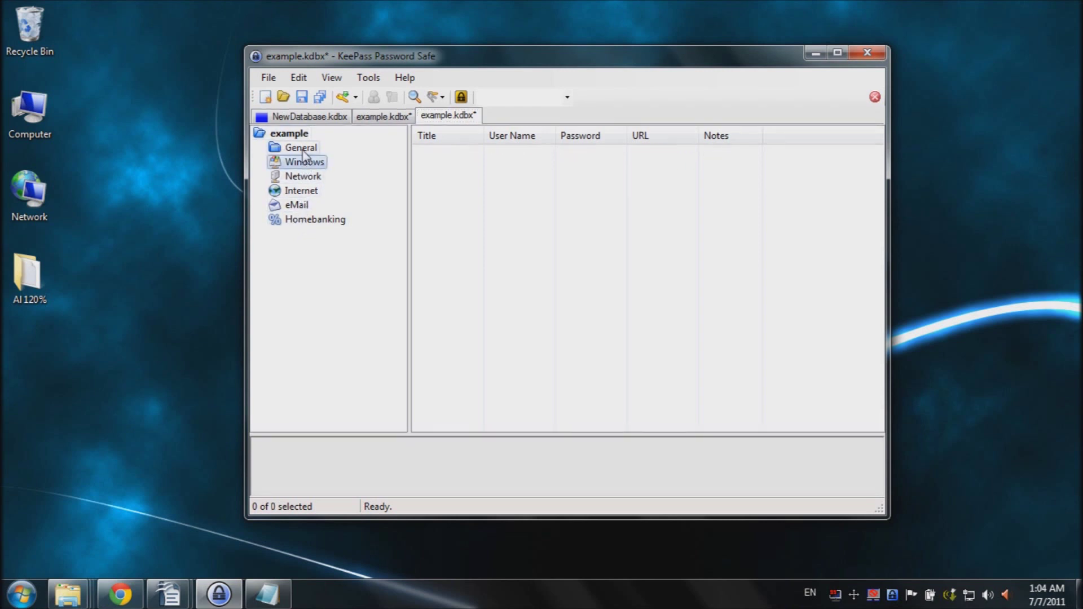
click(300, 148)
click(299, 208)
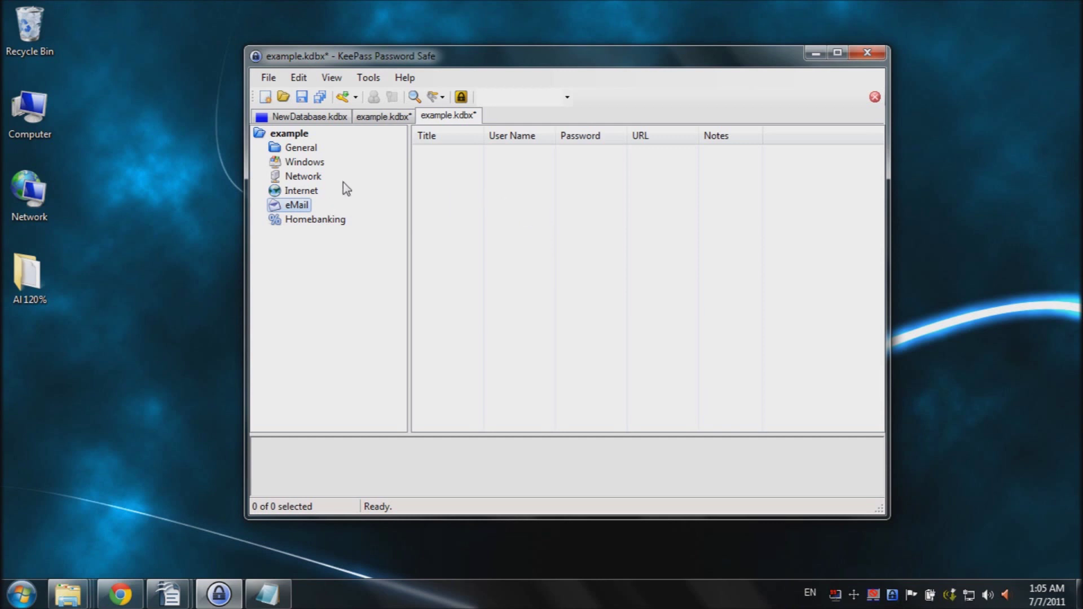
click(343, 97)
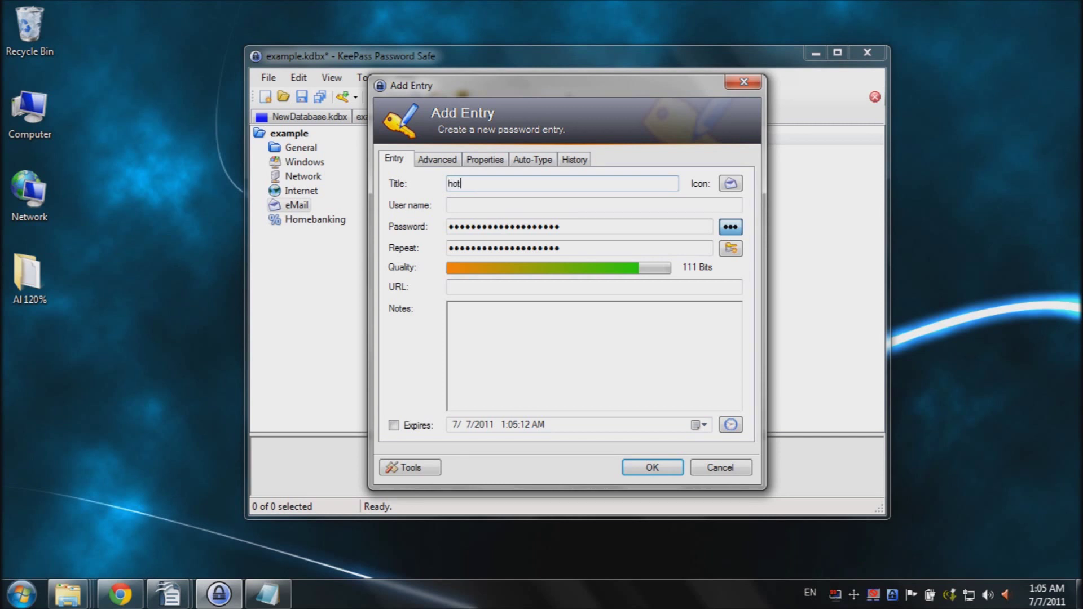
Step: Title the entry 'hotmail', enter the Hotmail e-mail address as user name, and show the password
text(mail)
click(498, 201)
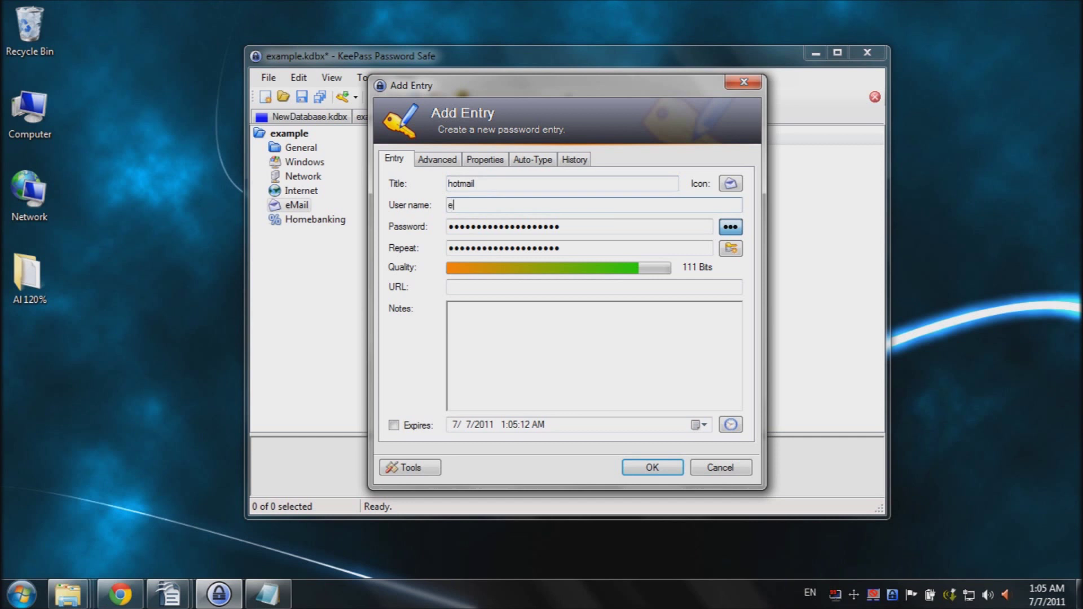
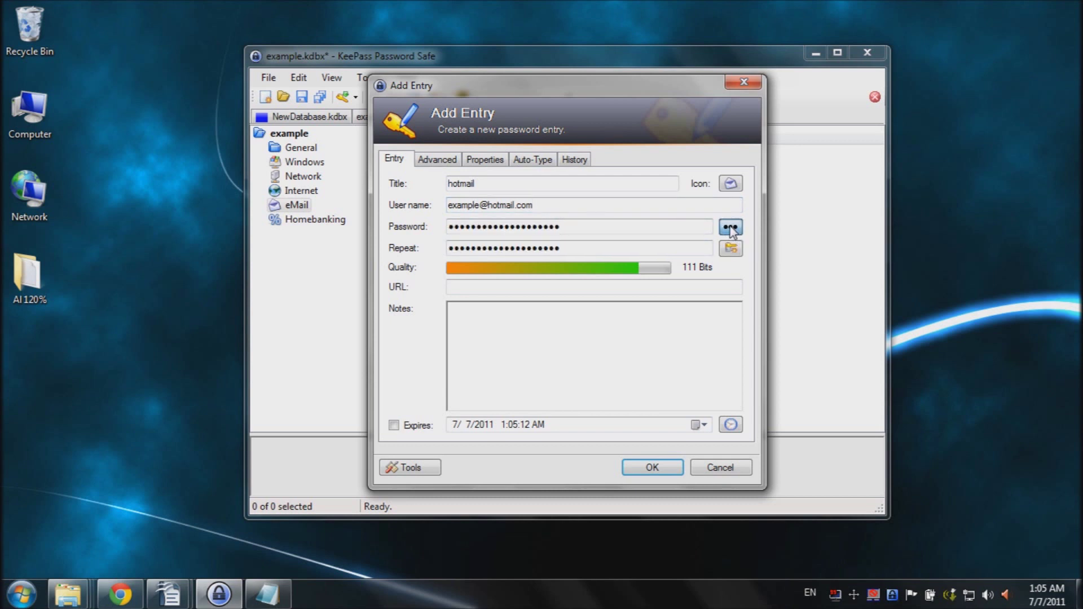
click(730, 228)
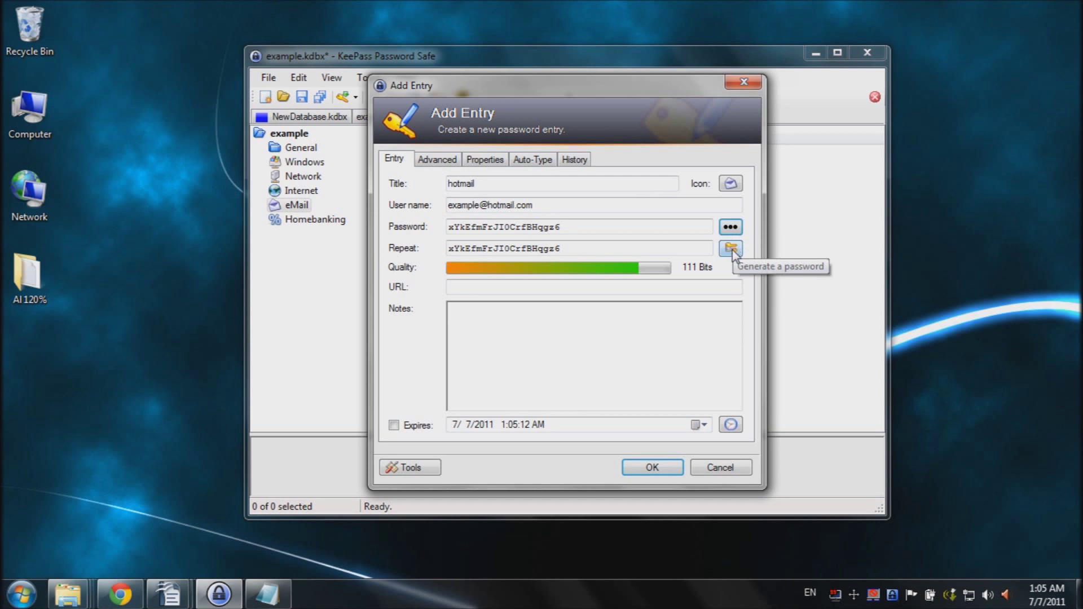
click(731, 248)
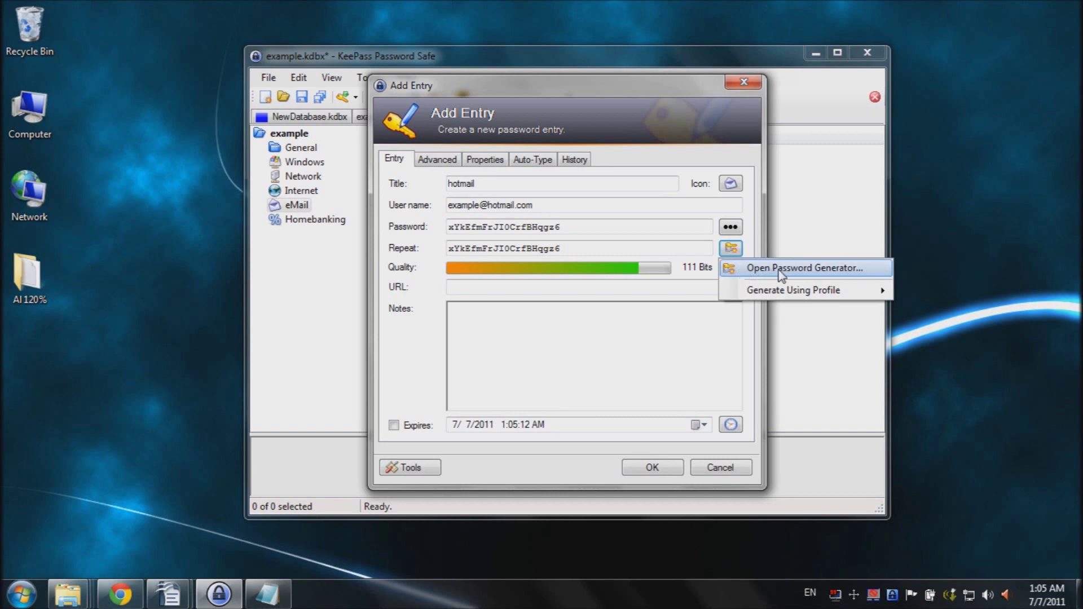
click(810, 268)
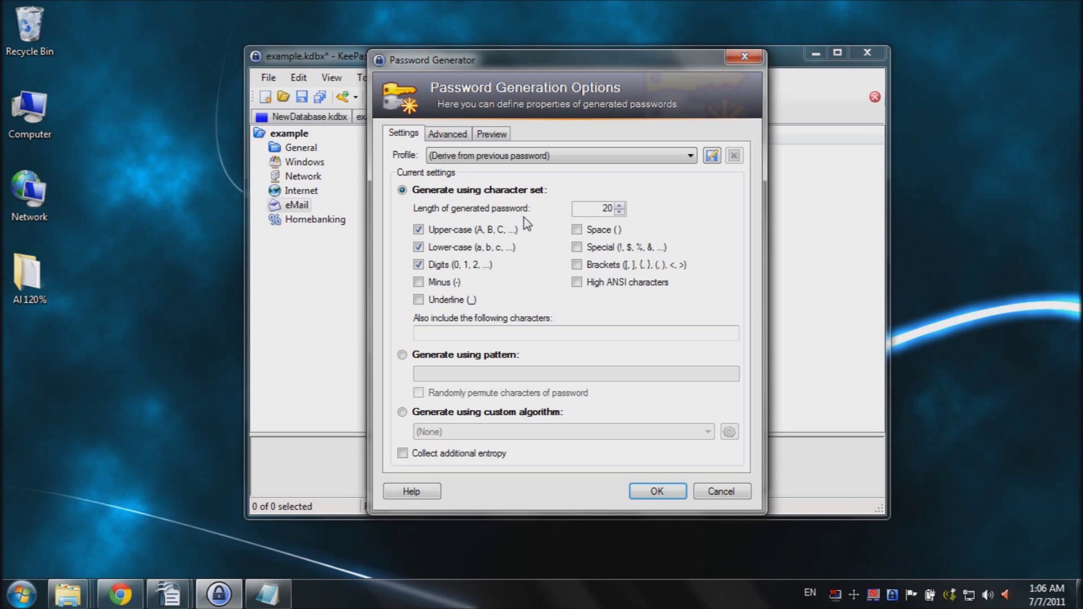
Step: Generate a 15-character password that includes minus and underscore characters
click(620, 212)
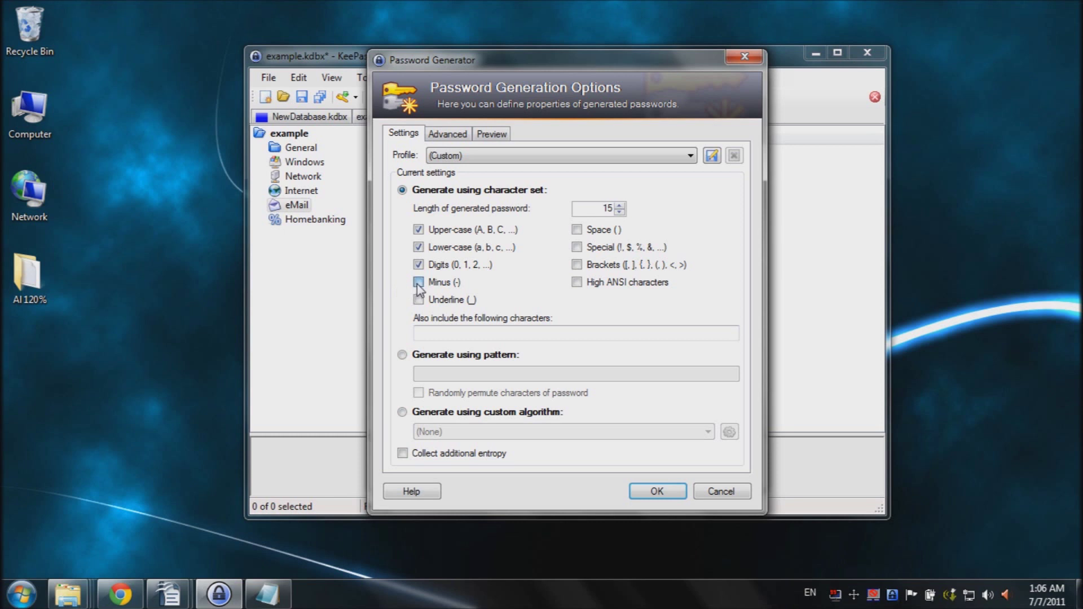
click(418, 300)
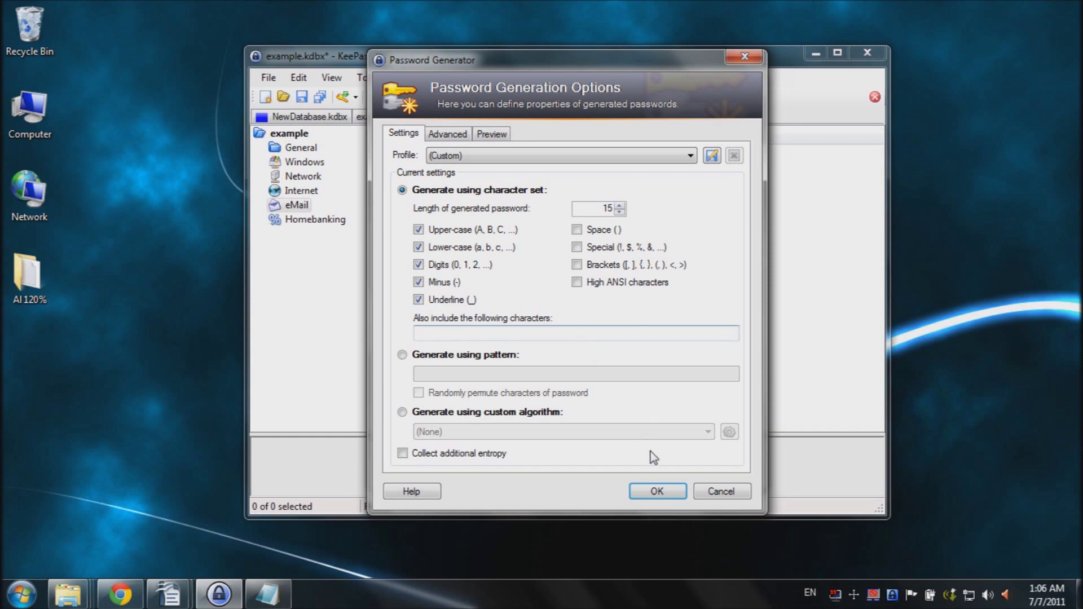
click(654, 492)
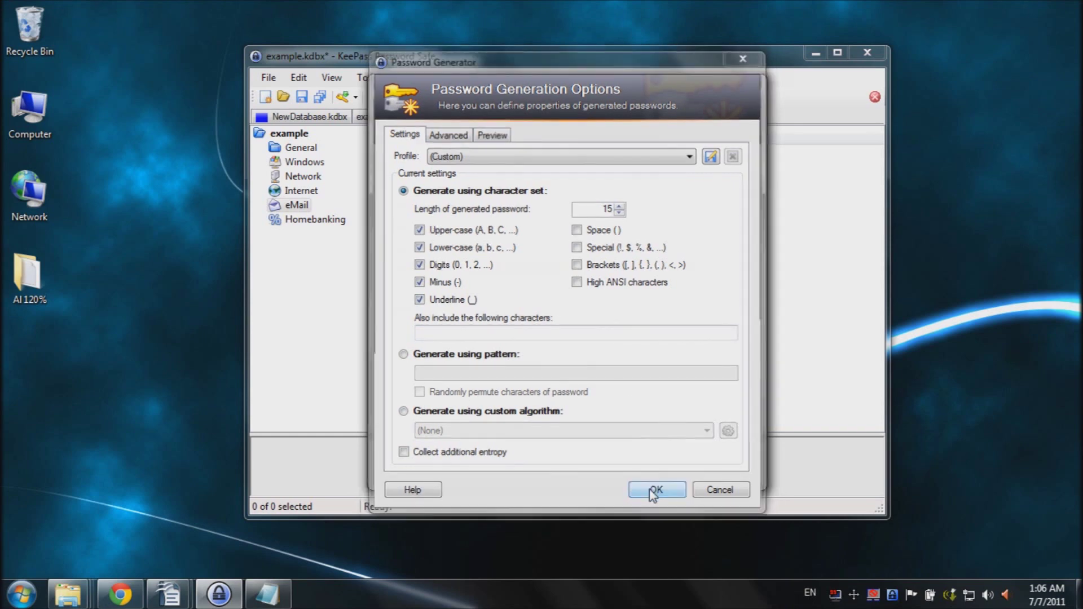
click(450, 309)
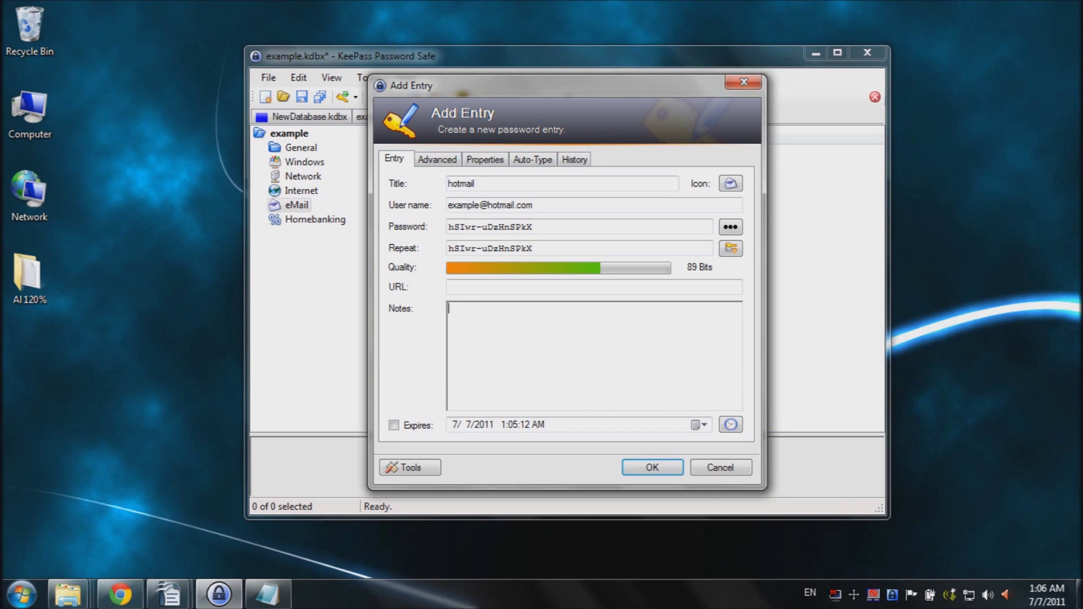
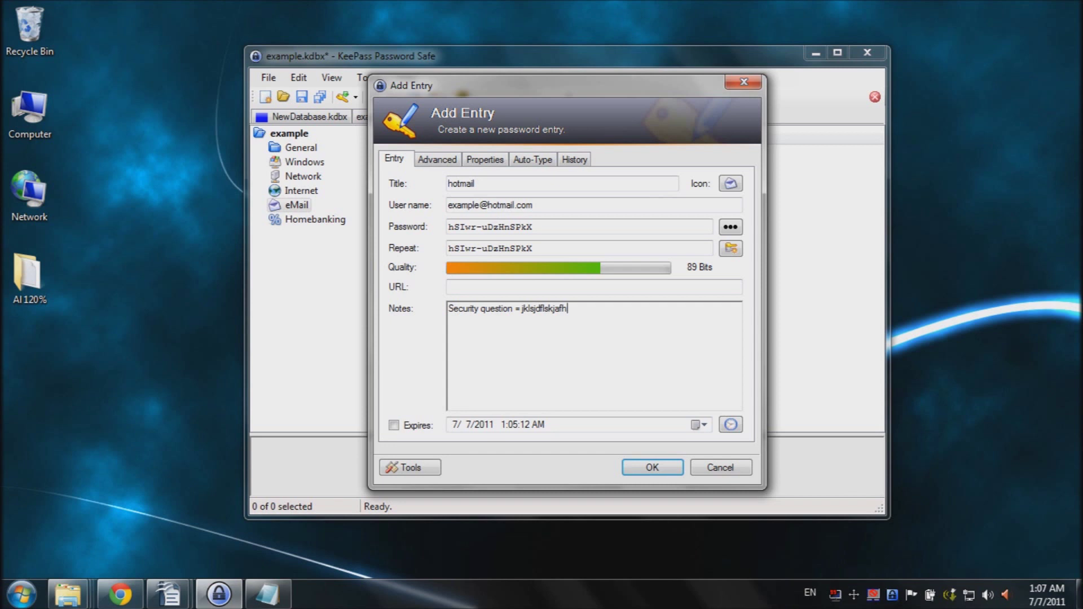
Step: Add a 'Security question = …' note to the hotmail entry and save it
key(ctrl+shift+Left)
key(ctrl+shift+Left)
key(ctrl+shift+Left)
key(ctrl+shift+Left)
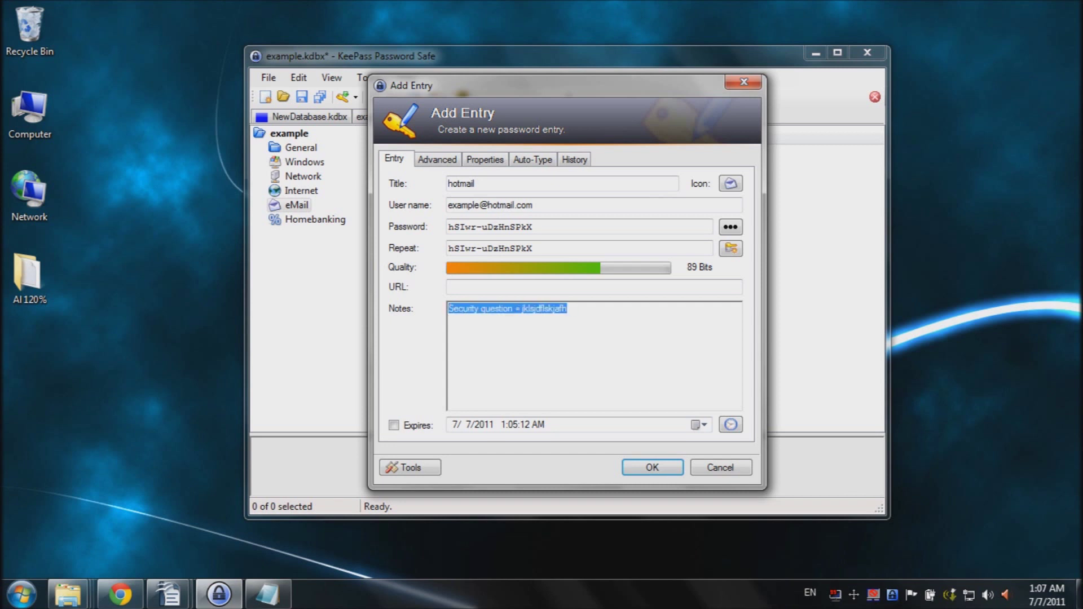
key(End)
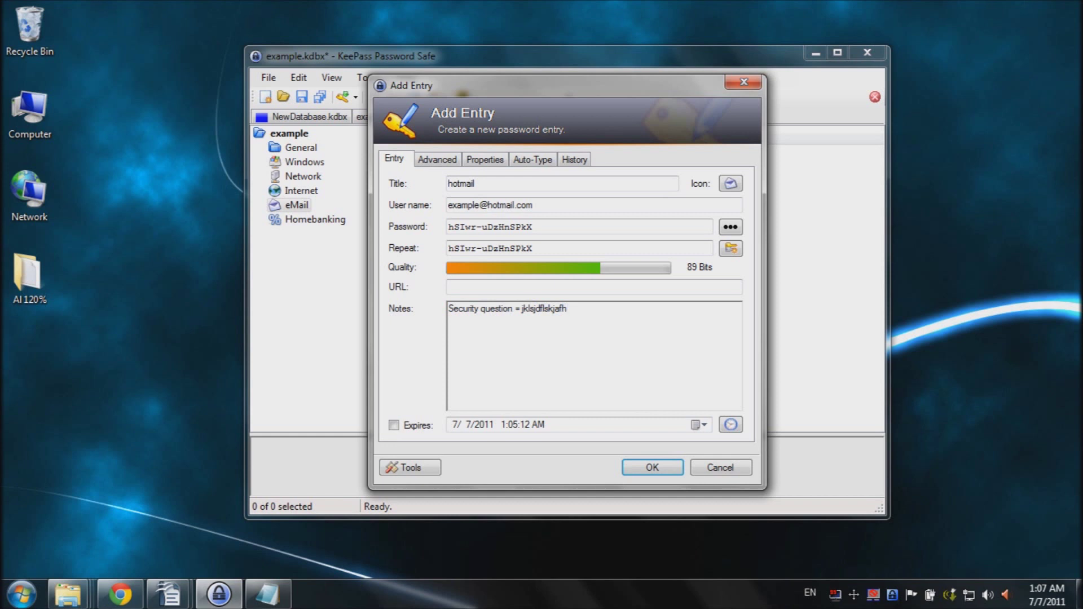
key(ctrl+shift+Left)
key(End)
click(650, 467)
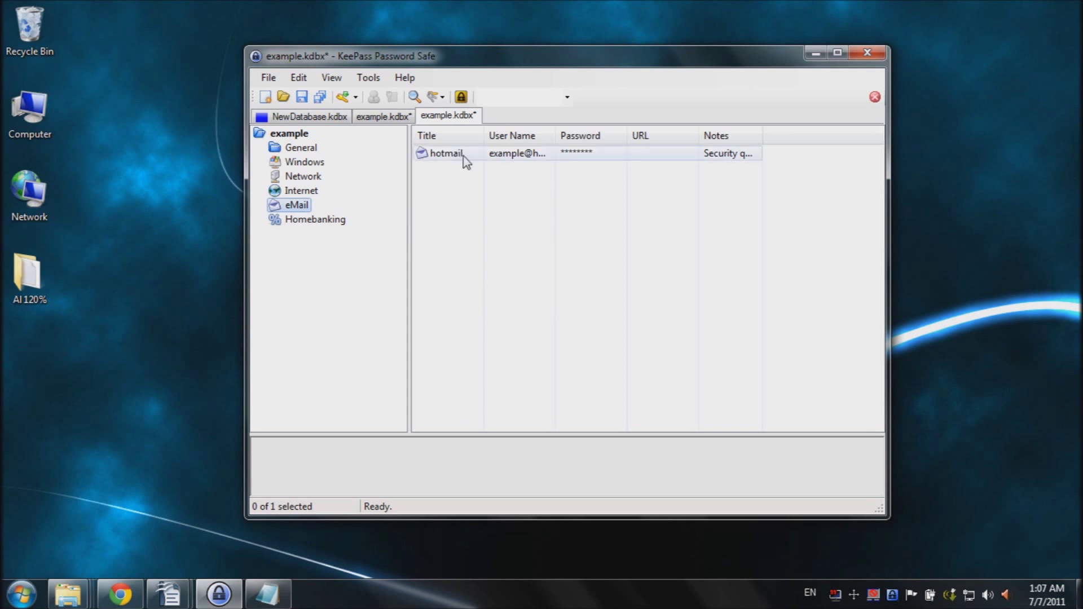
Step: Switch to the other example database in KeePass
click(393, 116)
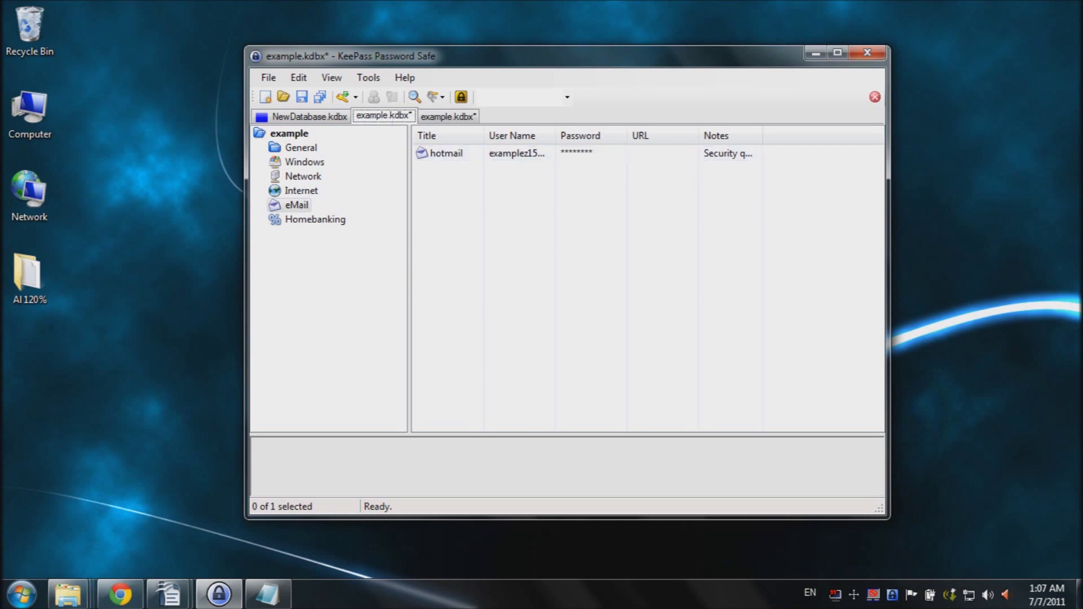
mouse_move(120, 601)
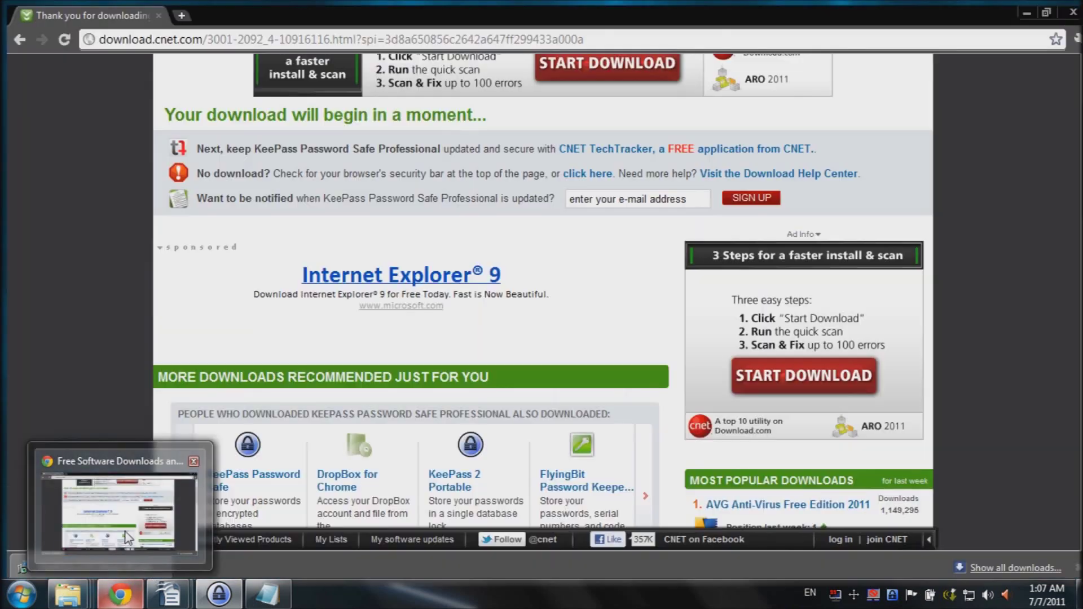
Step: Open hotmail.com in a new Chrome tab and reach the Windows Live Hotmail sign-in page
click(128, 538)
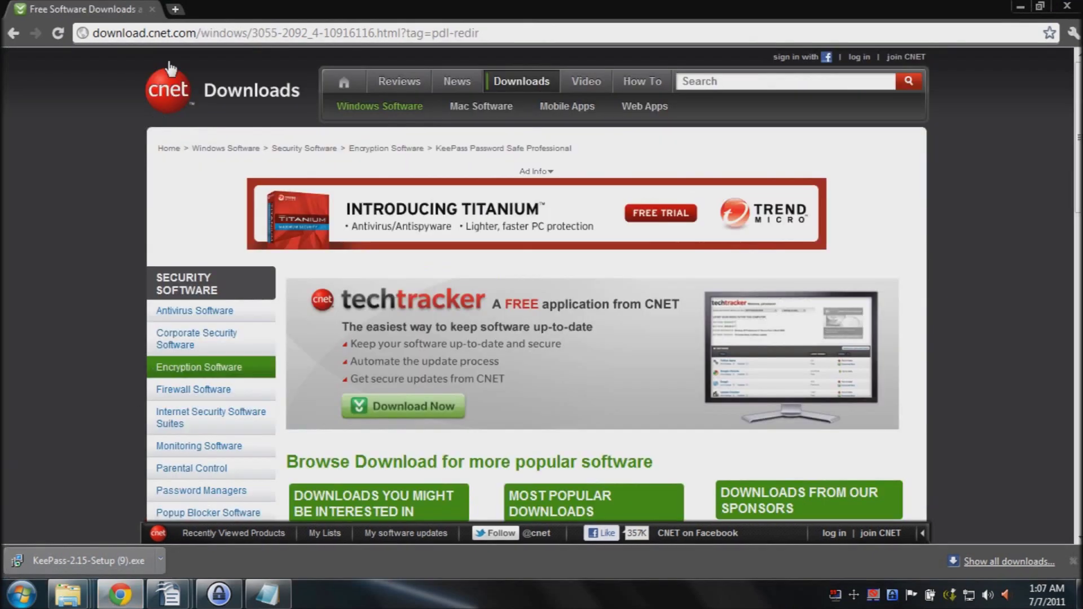
click(176, 11)
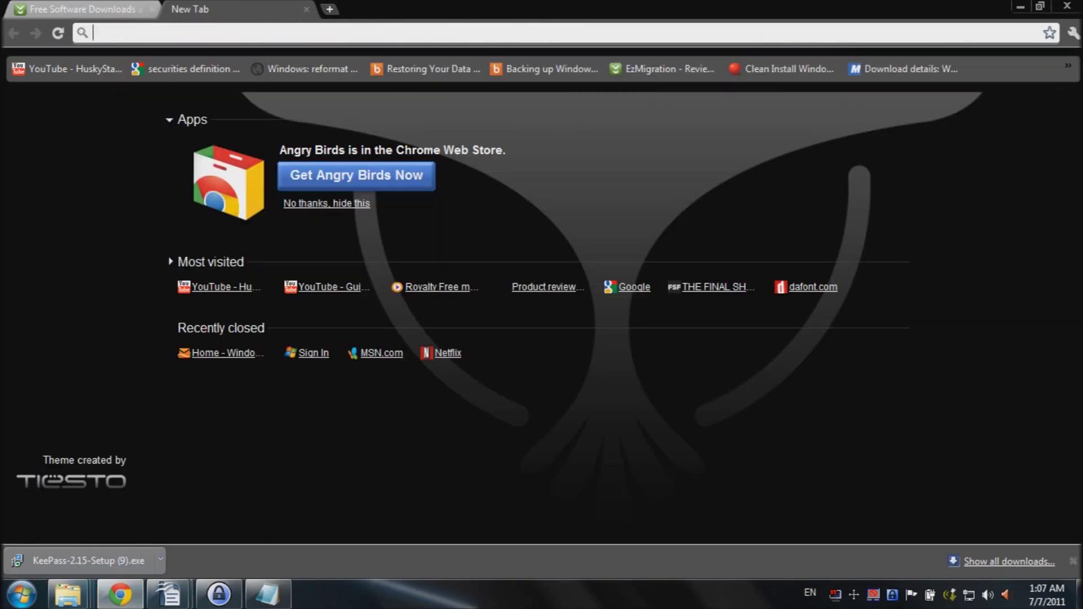
text(hotmai)
key(Return)
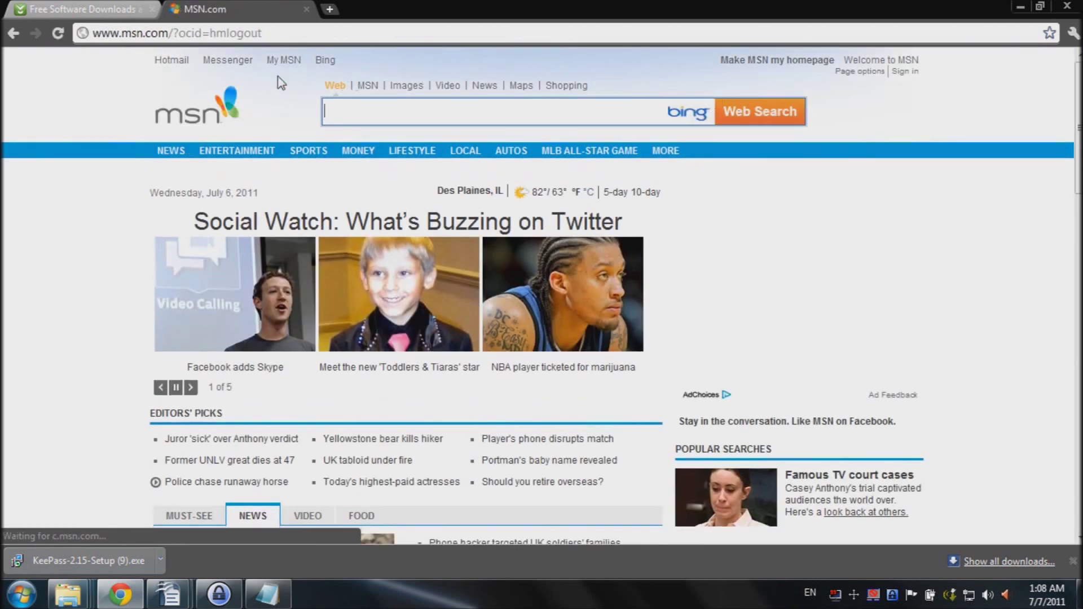
click(175, 62)
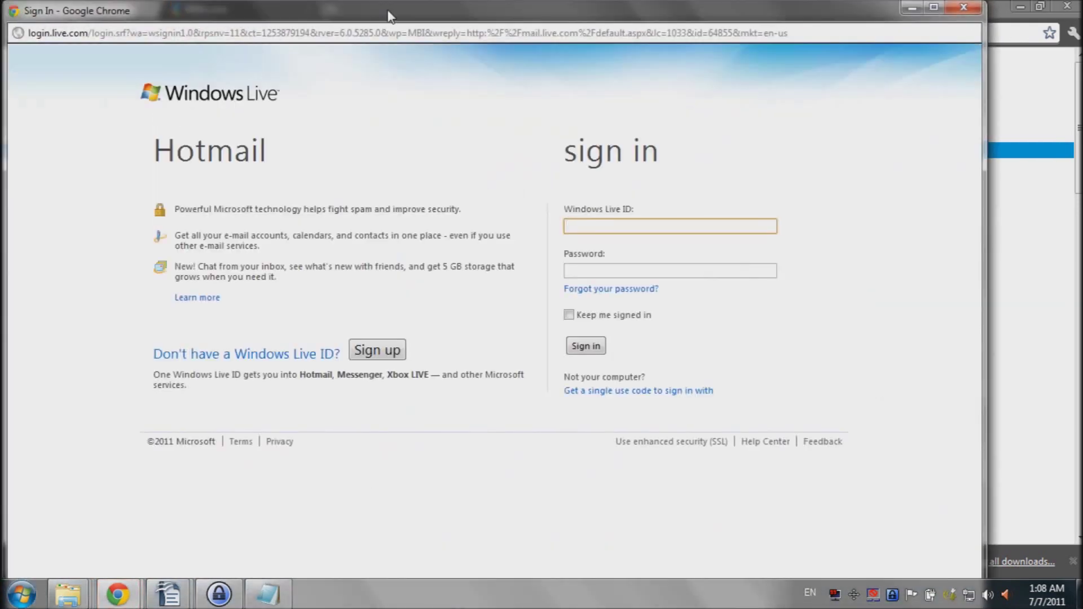
drag(413, 16, 497, 19)
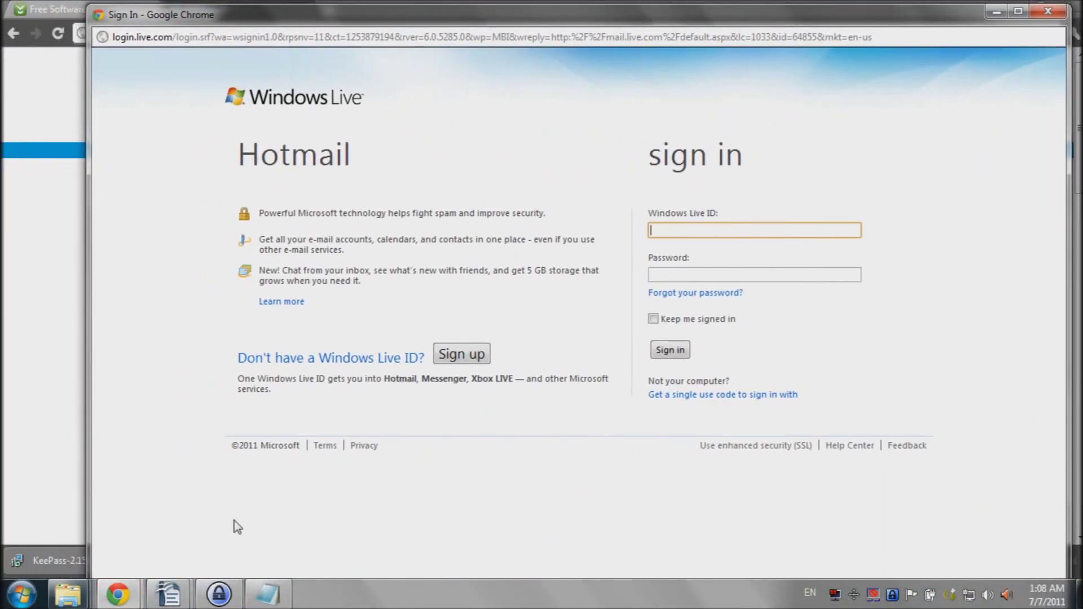
Step: Copy the hotmail entry's user name and paste it into the Windows Live ID field
click(218, 593)
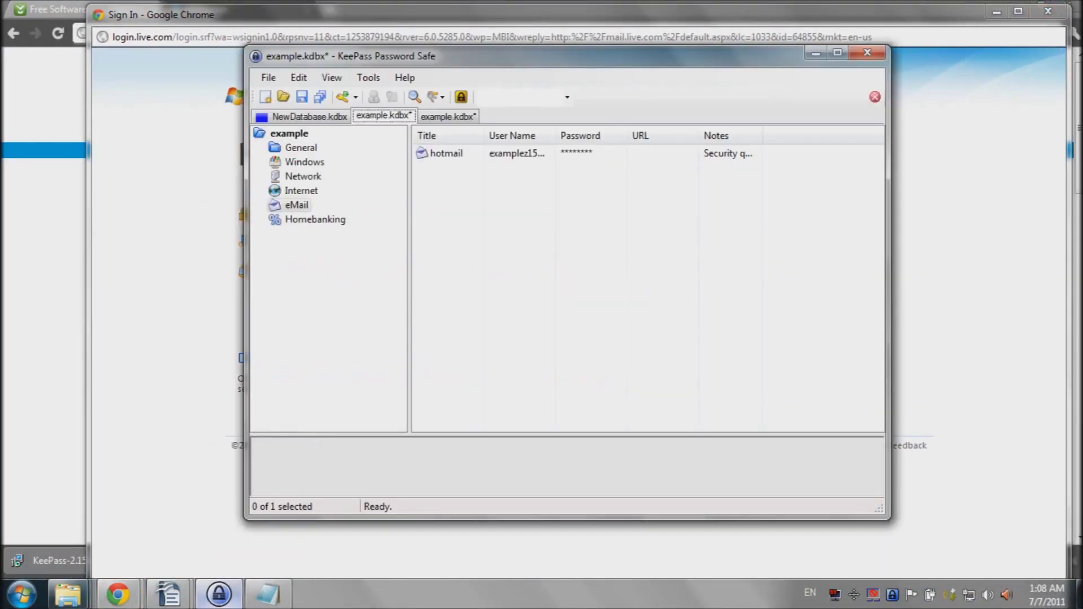
drag(614, 67, 329, 80)
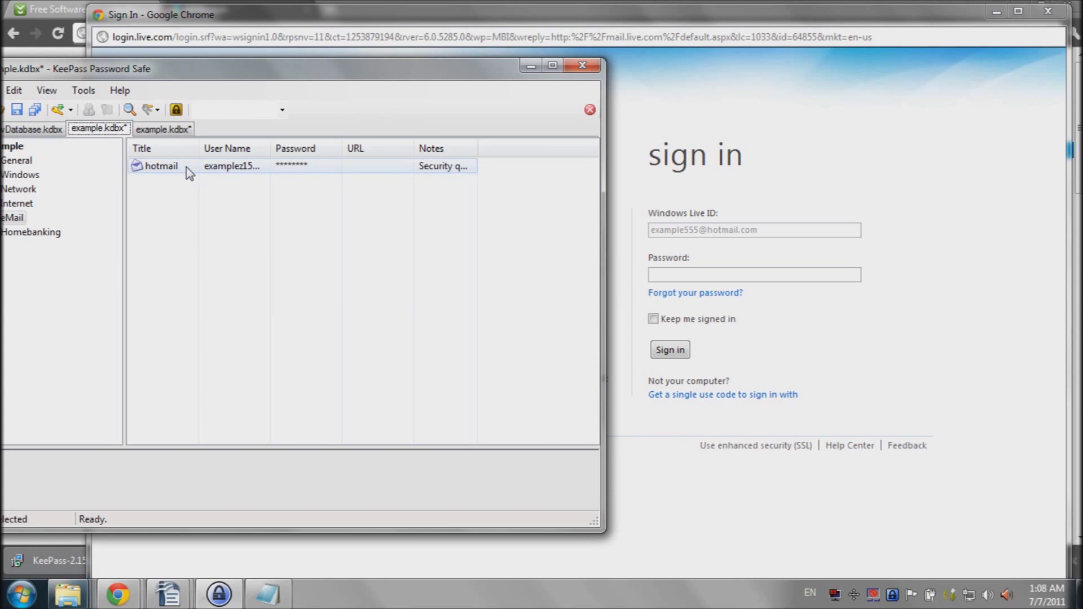
right_click(186, 167)
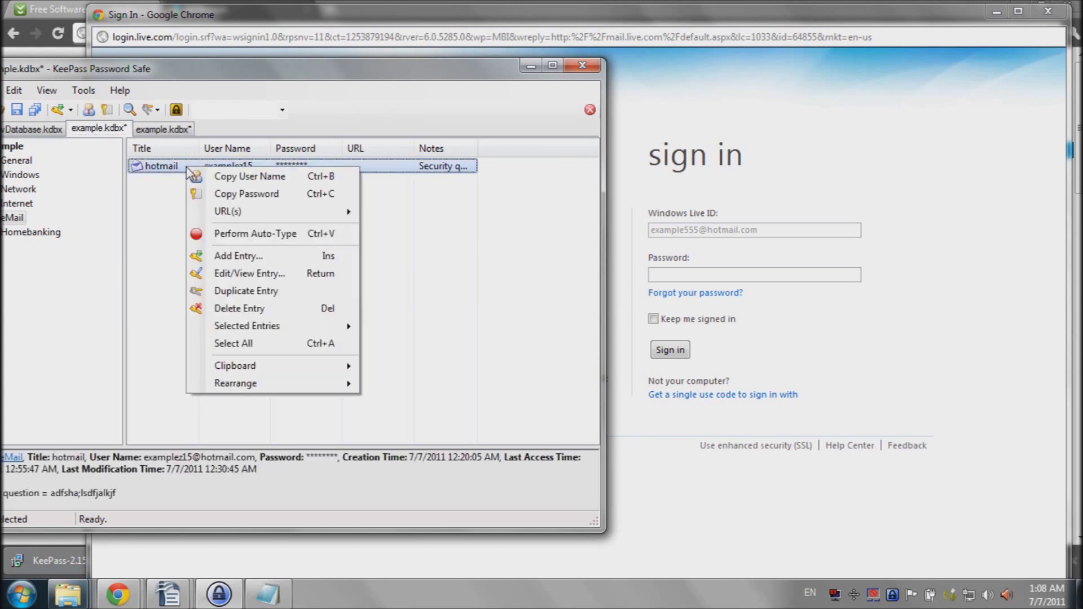
click(238, 175)
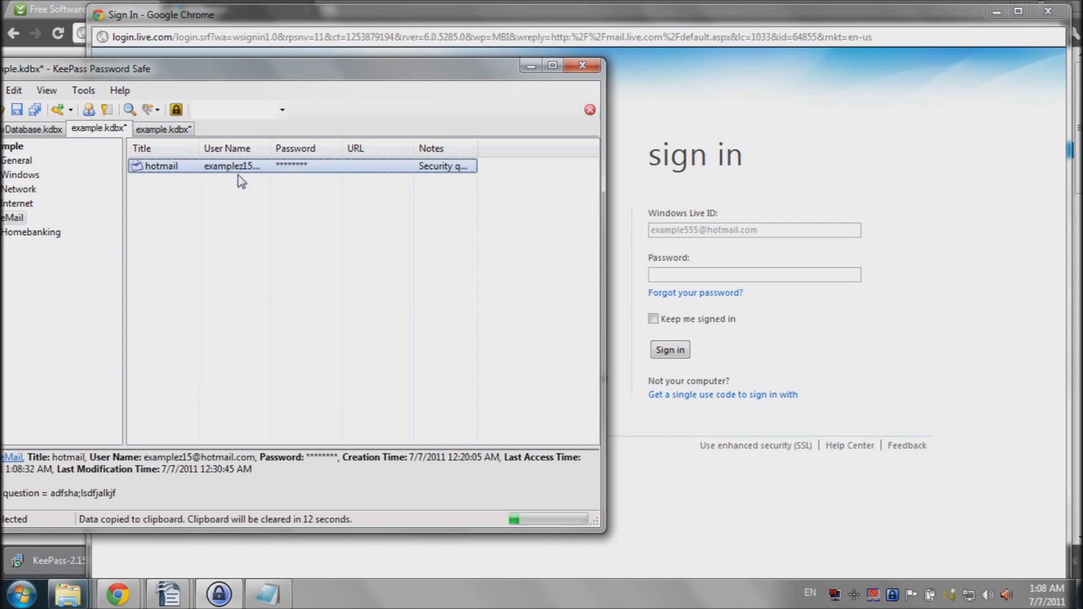
click(671, 276)
click(677, 230)
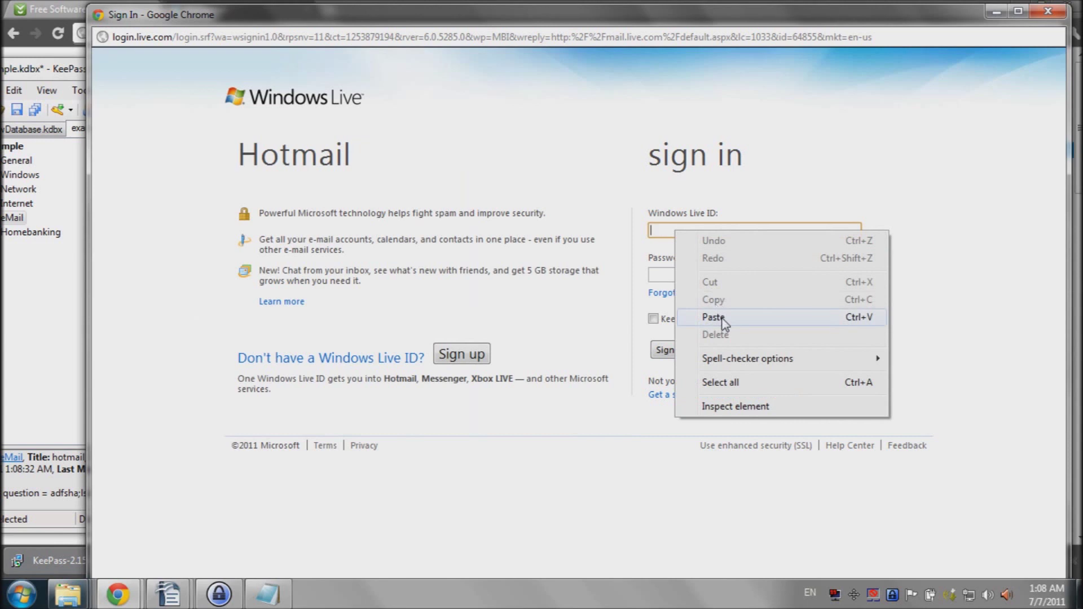
click(712, 318)
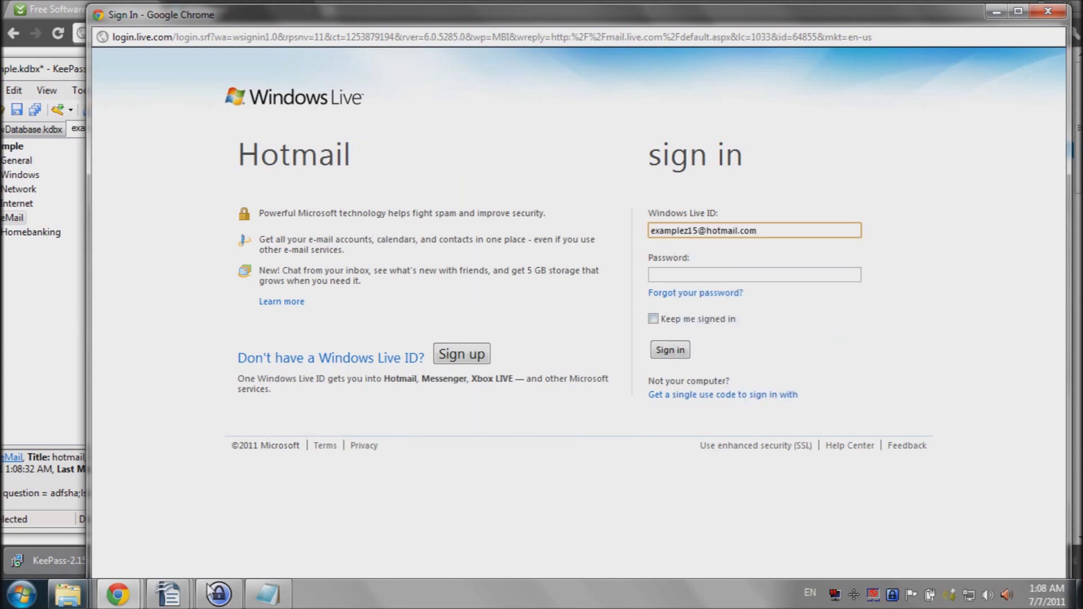
Step: Copy the hotmail entry's password and paste it into the Password field
click(217, 592)
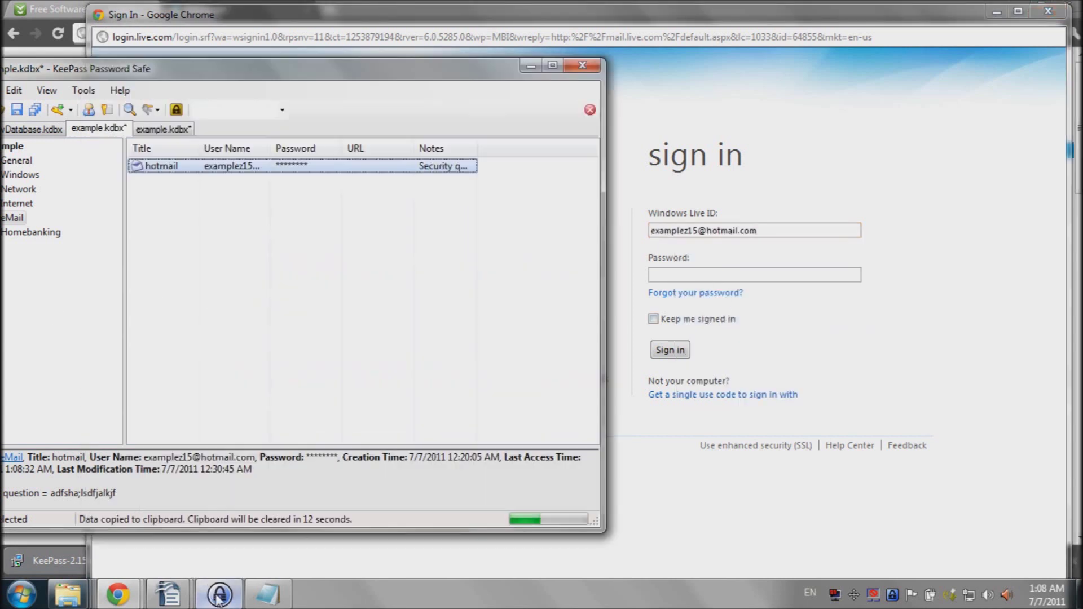
right_click(226, 168)
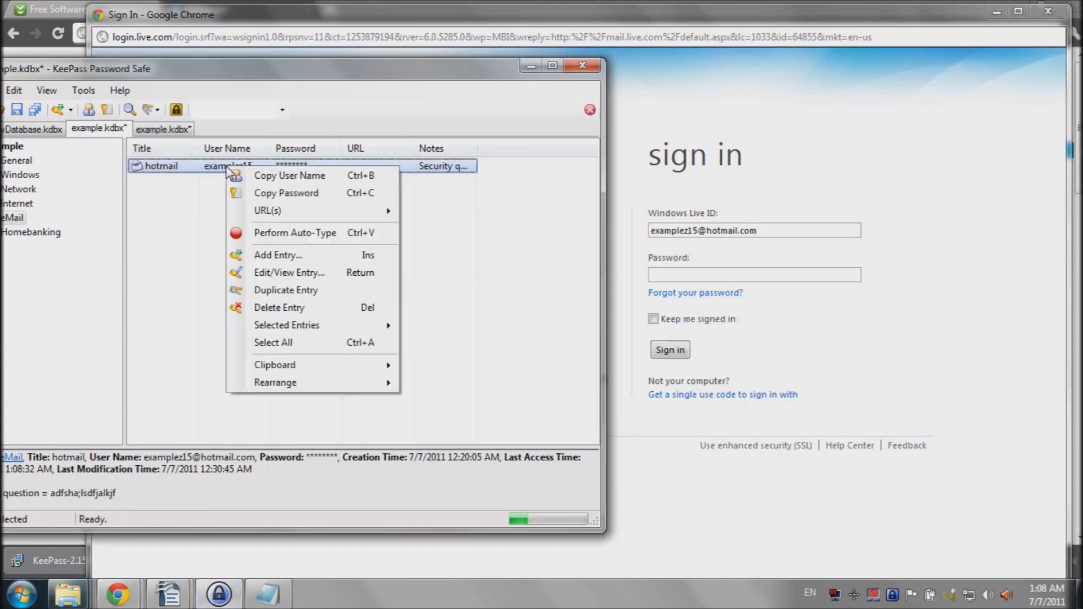
click(292, 193)
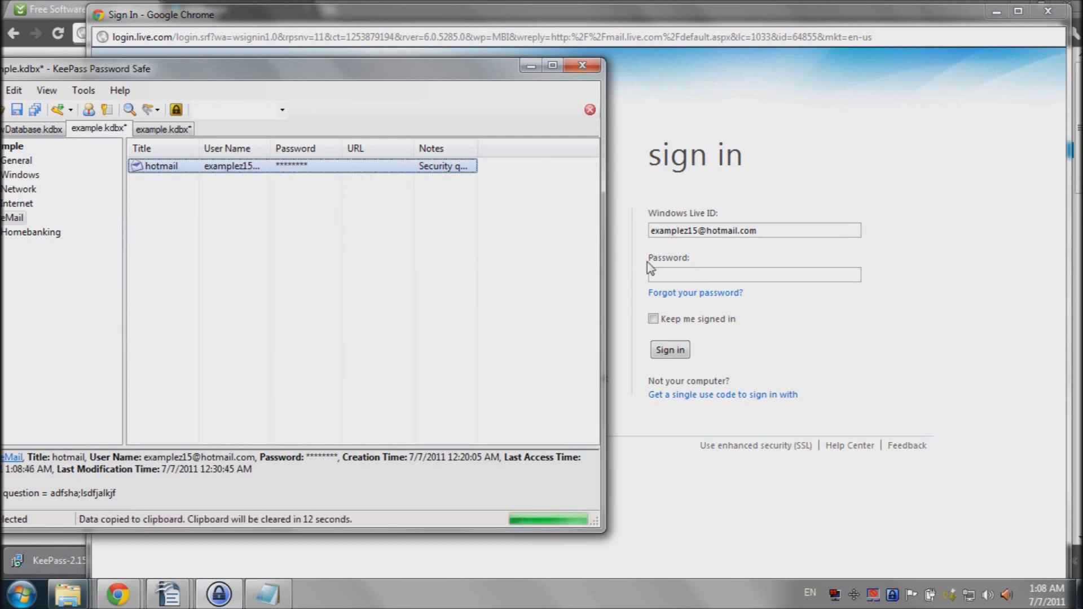
click(654, 275)
right_click(671, 275)
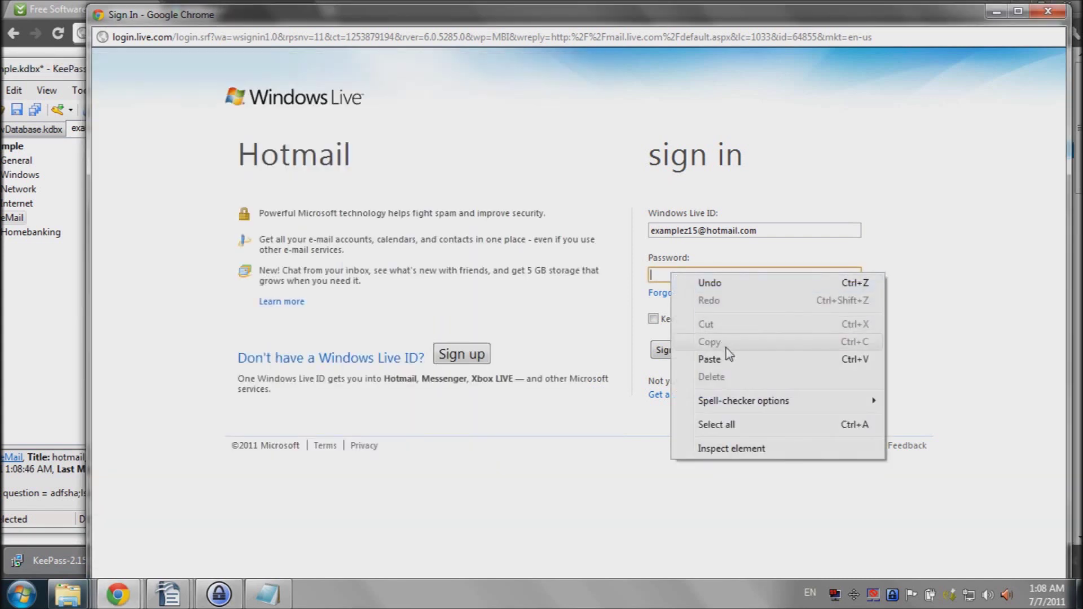
click(730, 356)
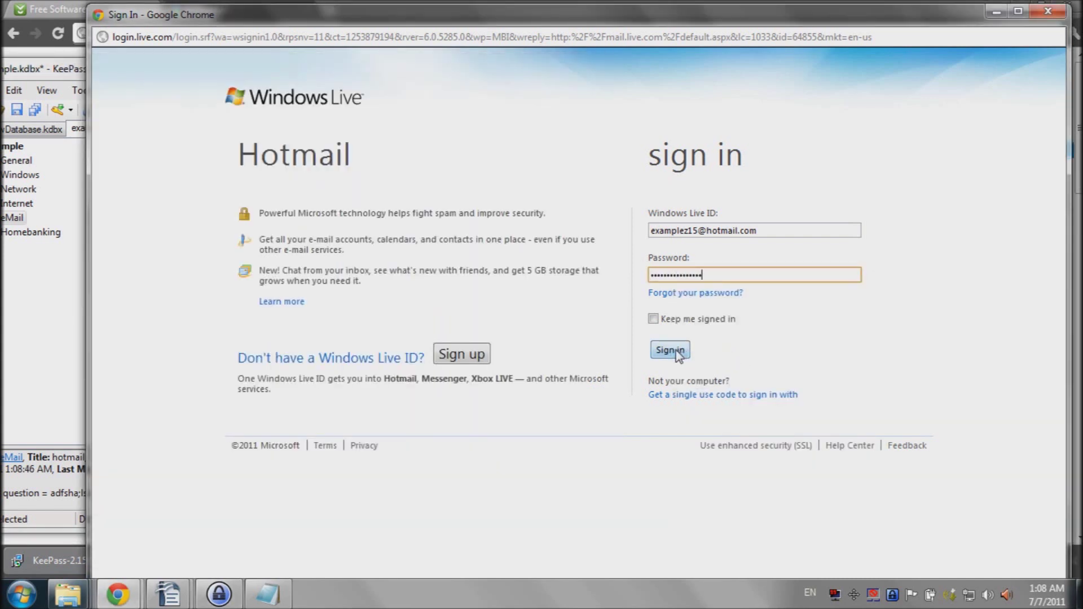
Step: Sign in to Hotmail with the KeePass-filled credentials, view the Inbox's Hotmail Team message, then close the mail window
click(676, 351)
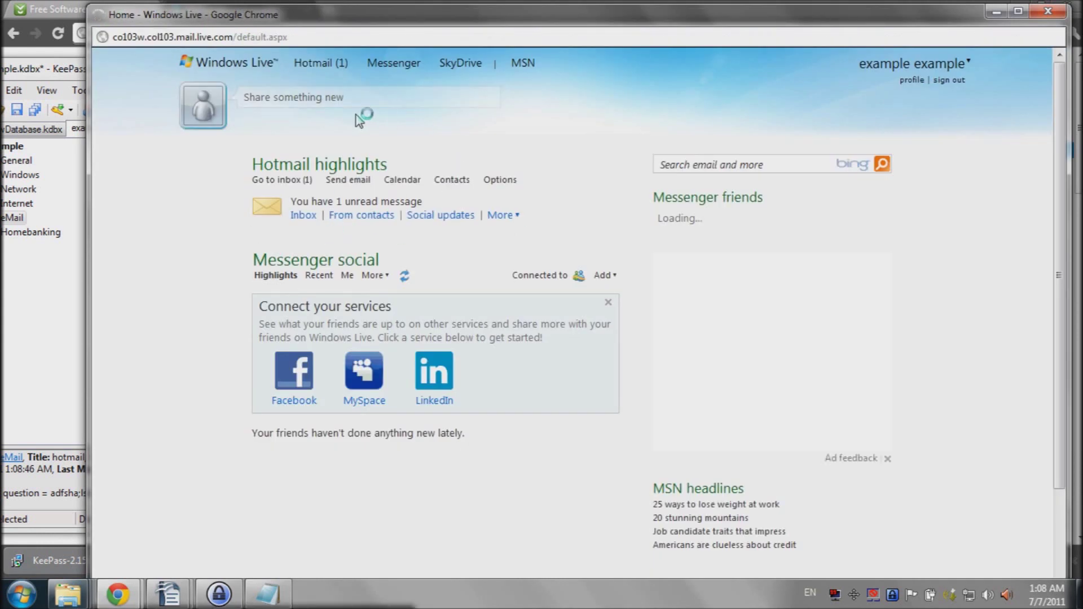
mouse_move(320, 70)
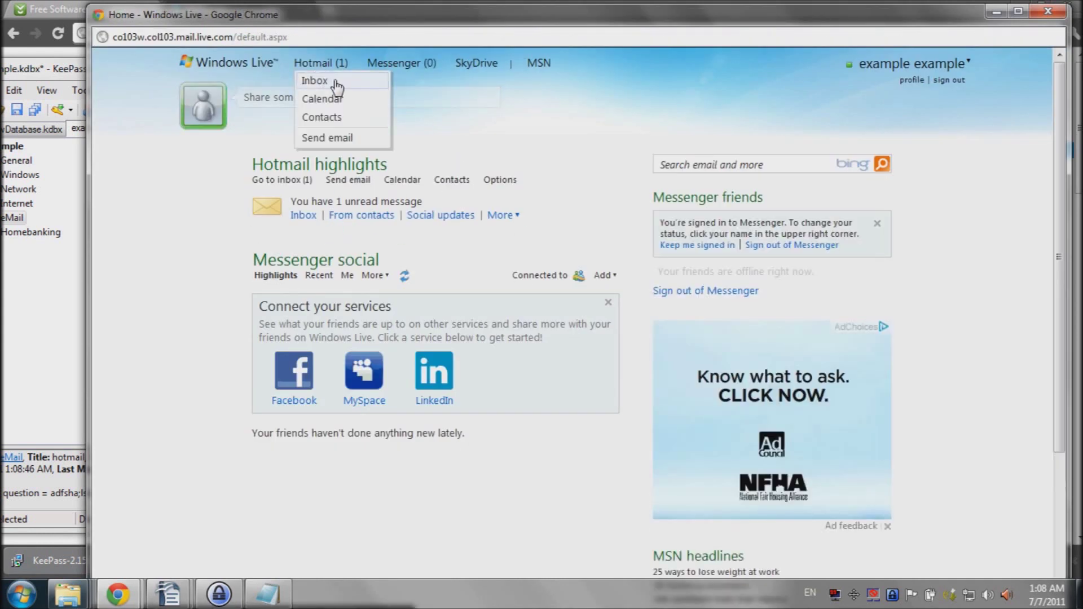
click(337, 87)
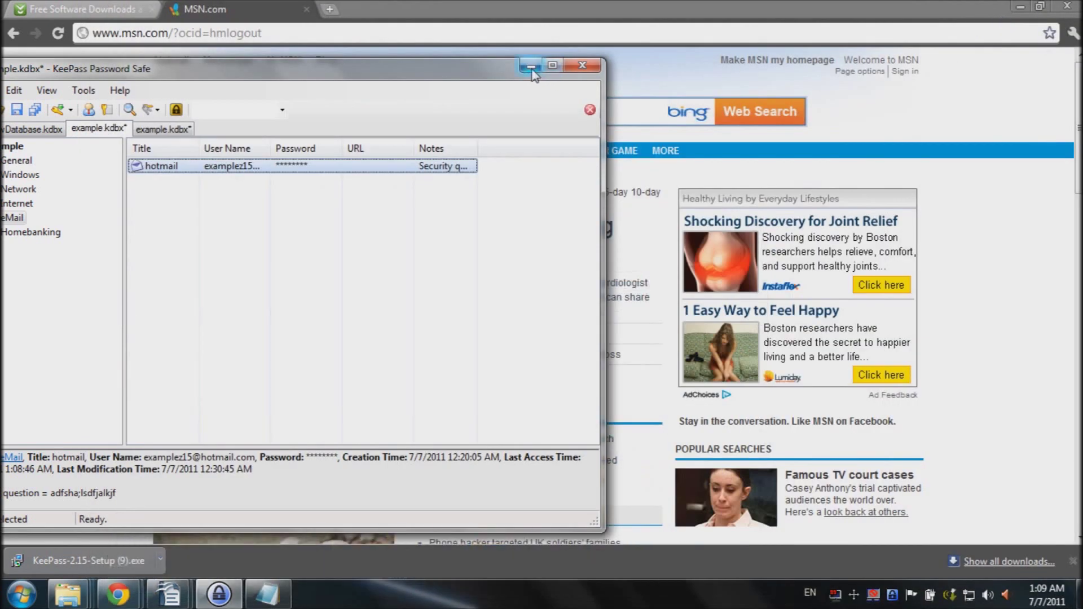
click(530, 67)
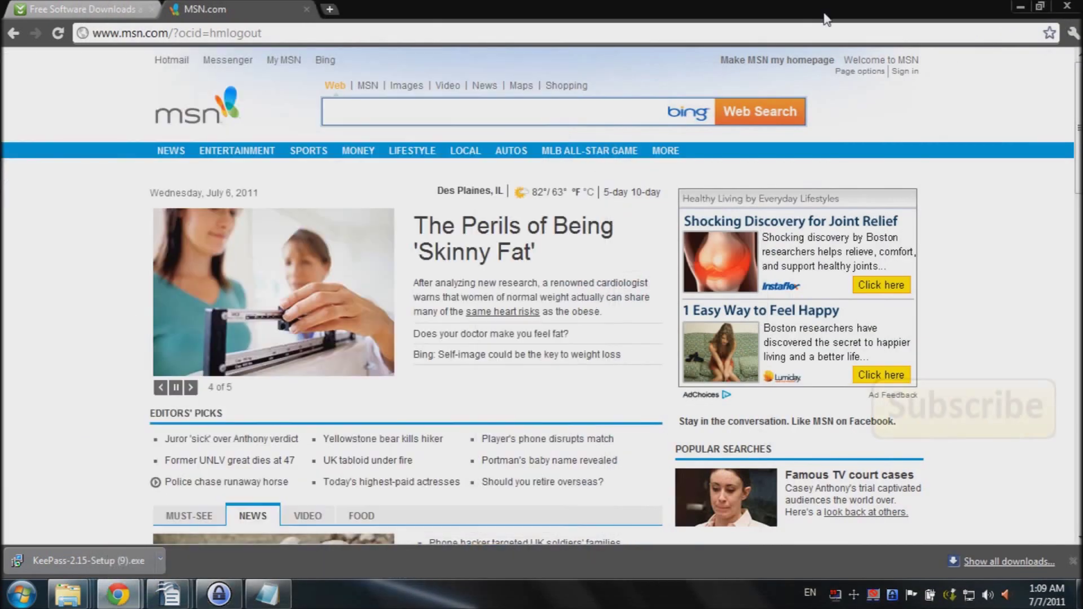